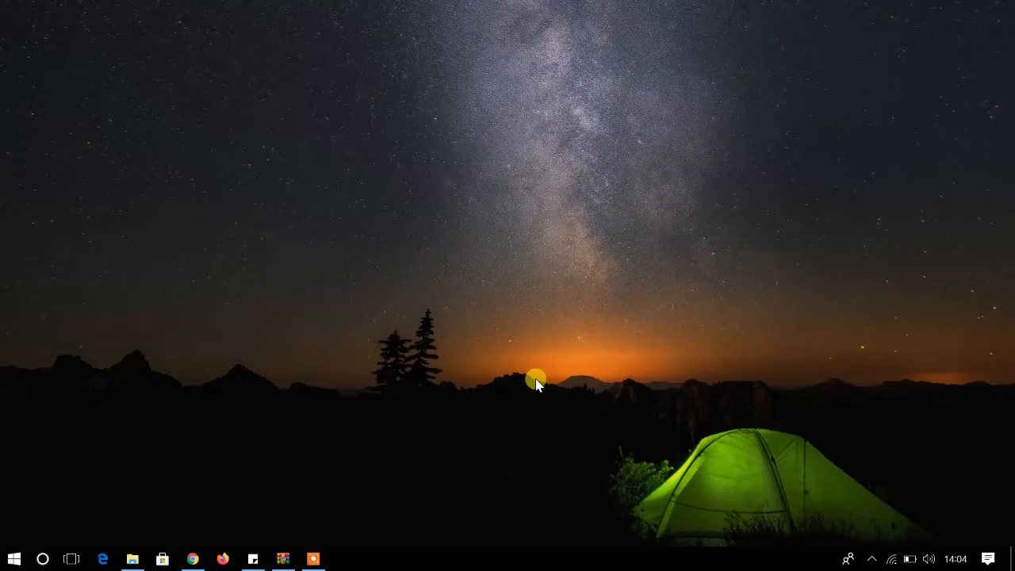
# Switch to Chrome and bring the XAMPP download options on the Apache Friends home page into view
pyautogui.click(195, 558)
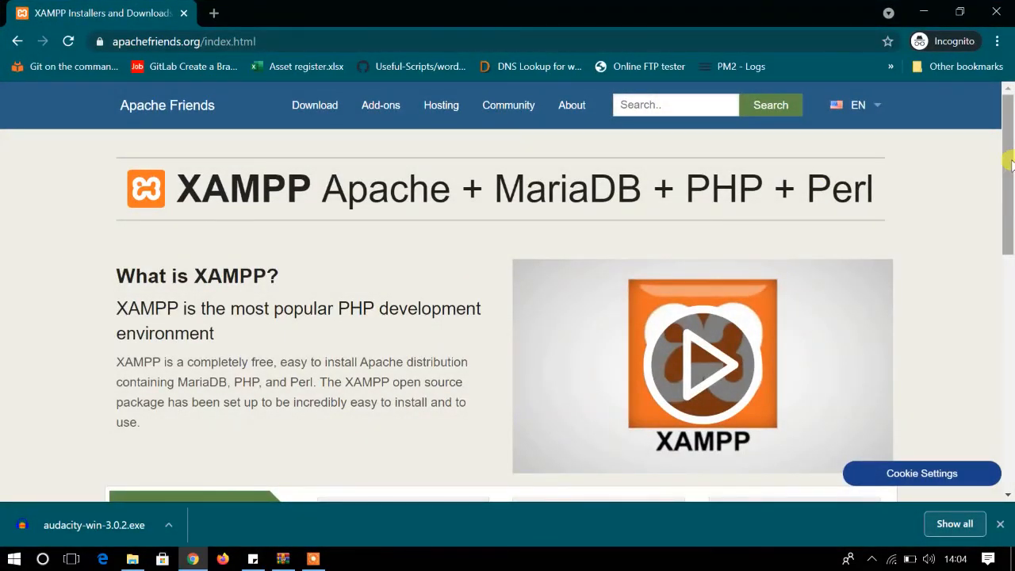
pyautogui.moveTo(1009, 169); pyautogui.dragTo(1008, 295)
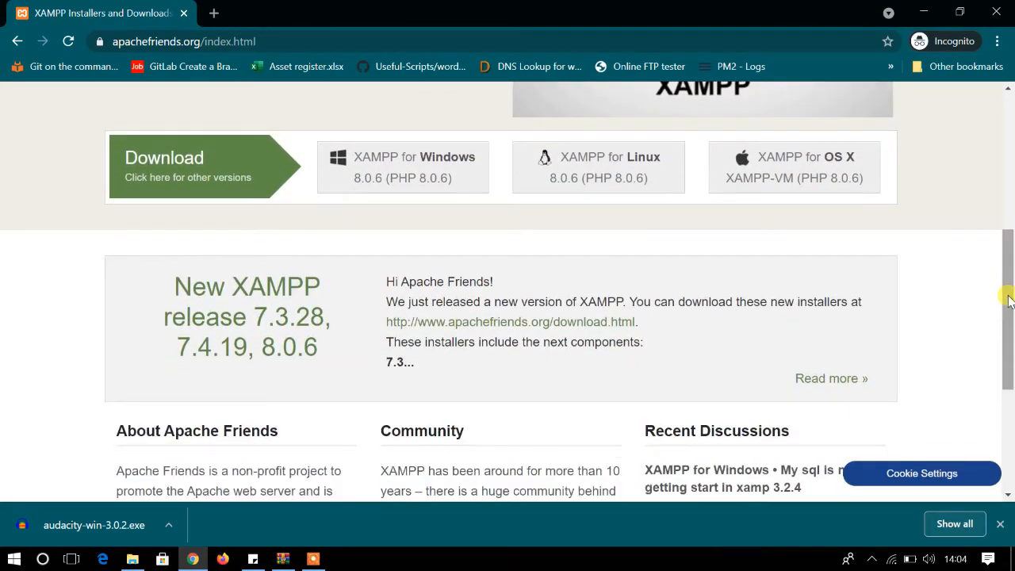
pyautogui.moveTo(1008, 300); pyautogui.dragTo(1001, 233)
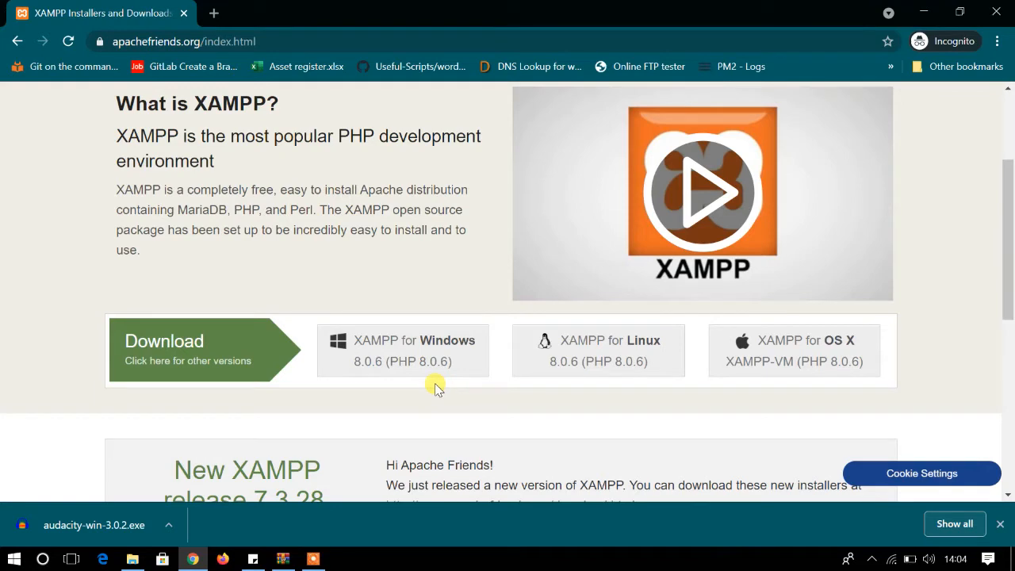
pyautogui.click(380, 347)
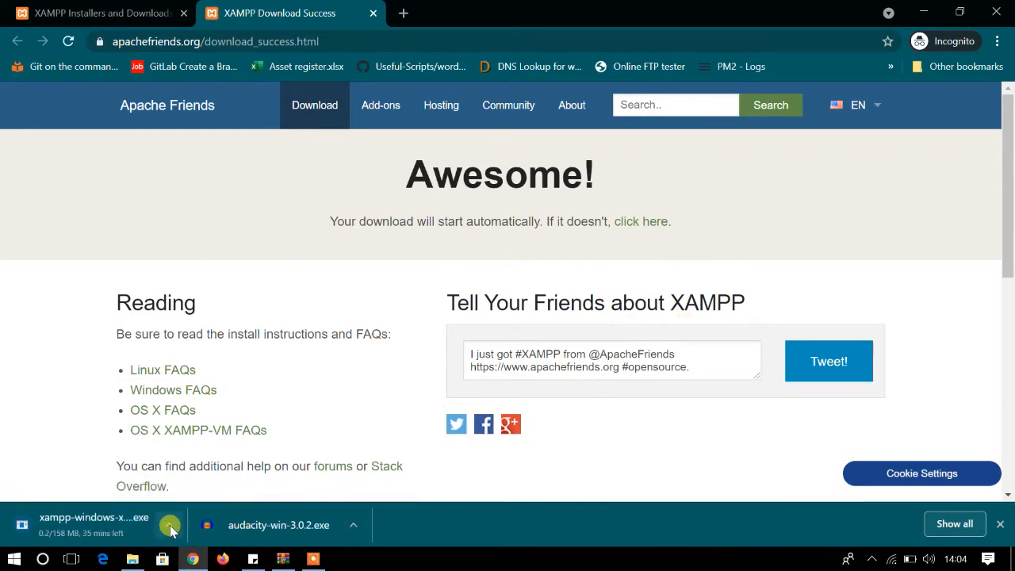
pyautogui.click(169, 526)
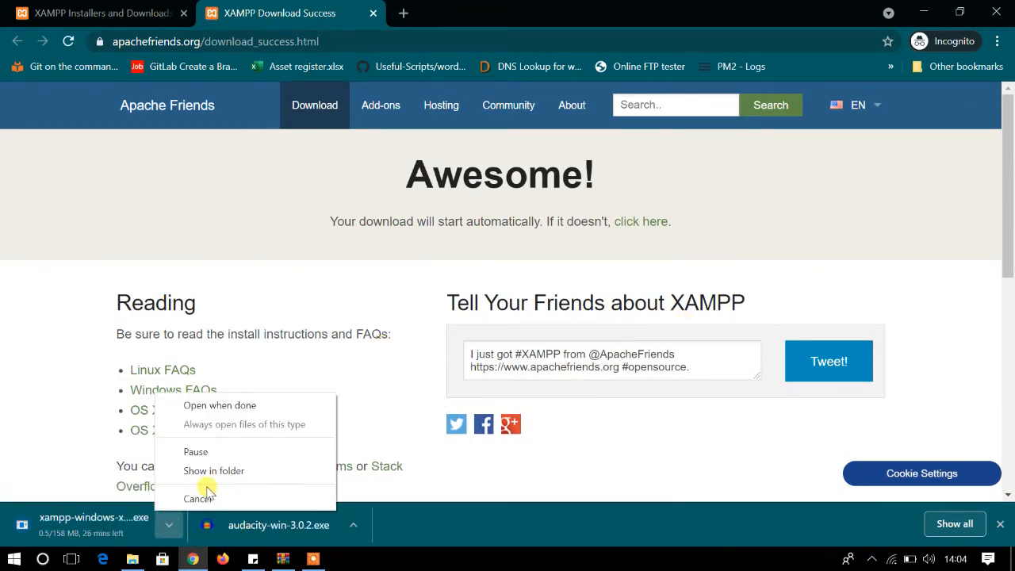
pyautogui.click(200, 498)
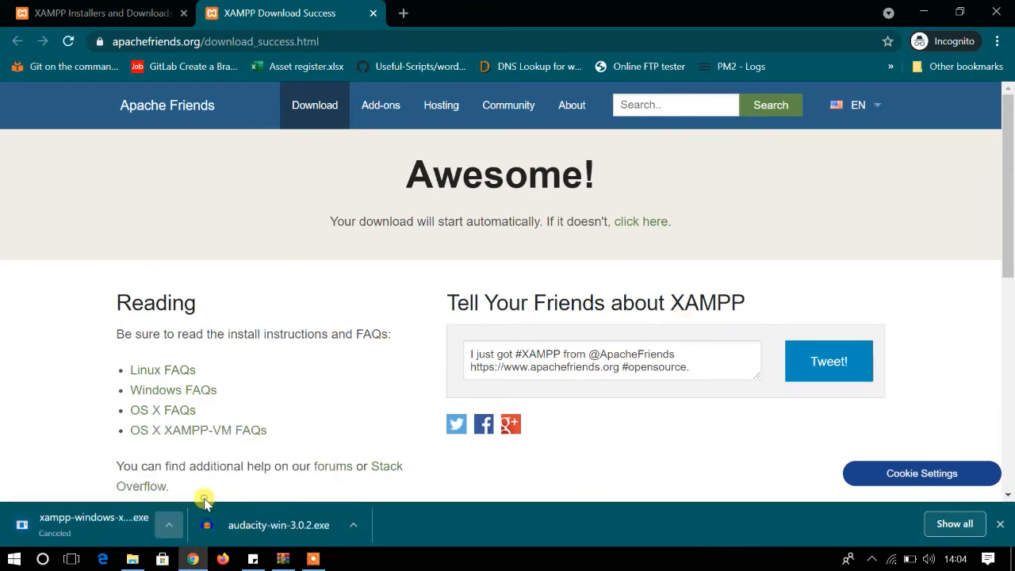
pyautogui.click(103, 14)
# Open the download page for other XAMPP versions and examine the list of Windows installers
pyautogui.click(206, 346)
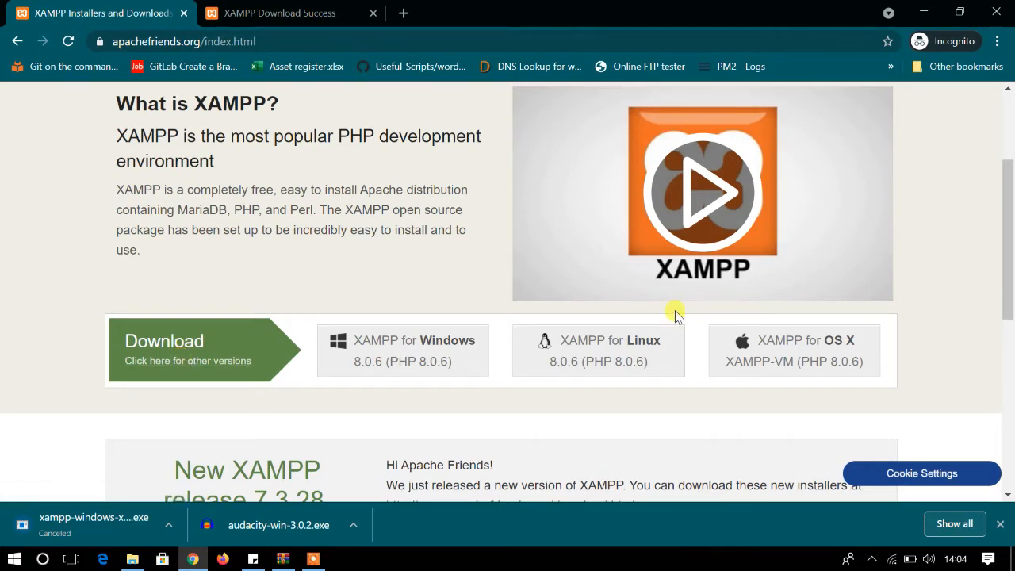
pyautogui.click(224, 363)
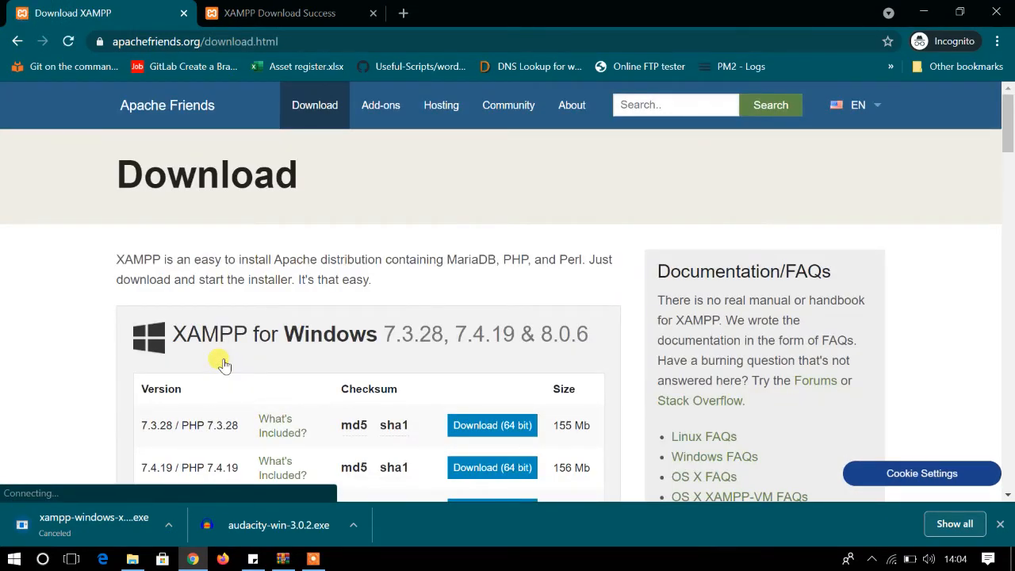
pyautogui.moveTo(1007, 119); pyautogui.dragTo(1009, 172)
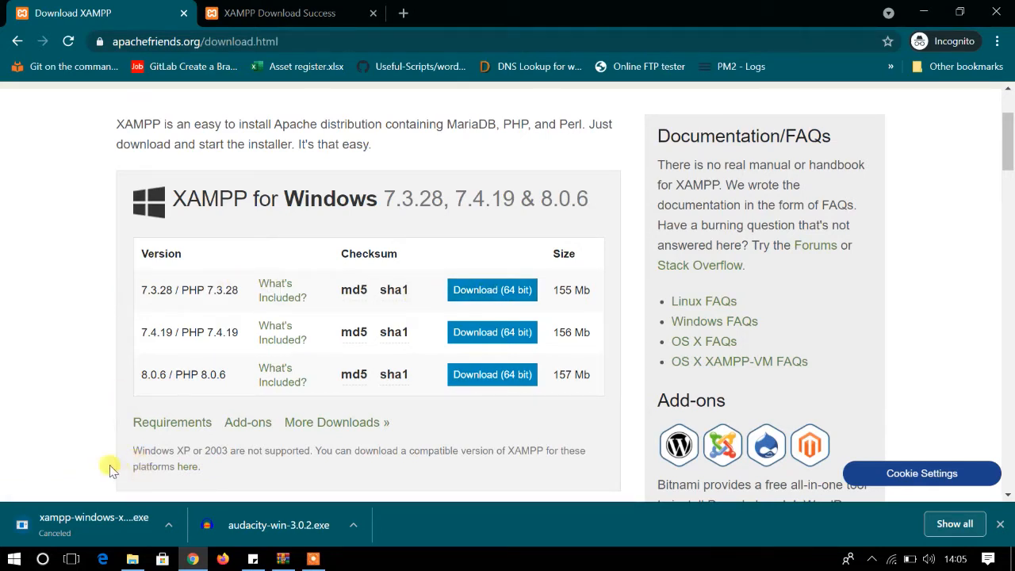
# Switch to File Explorer, run xampp-windows-x64-7.4.19-0-VC15-installer from E:\Software, and bring its setup wizard to the front
pyautogui.click(133, 559)
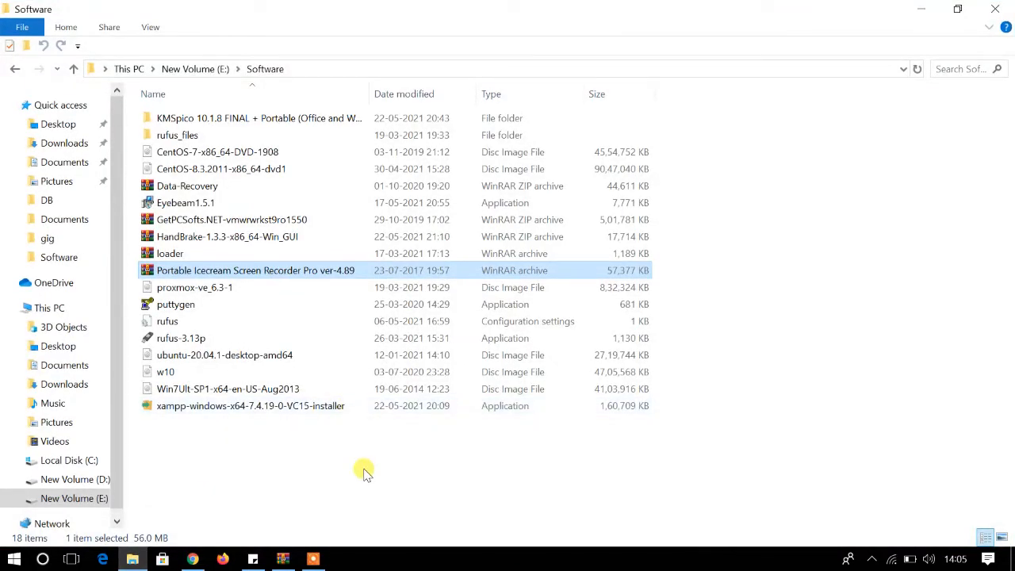
pyautogui.doubleClick(279, 408)
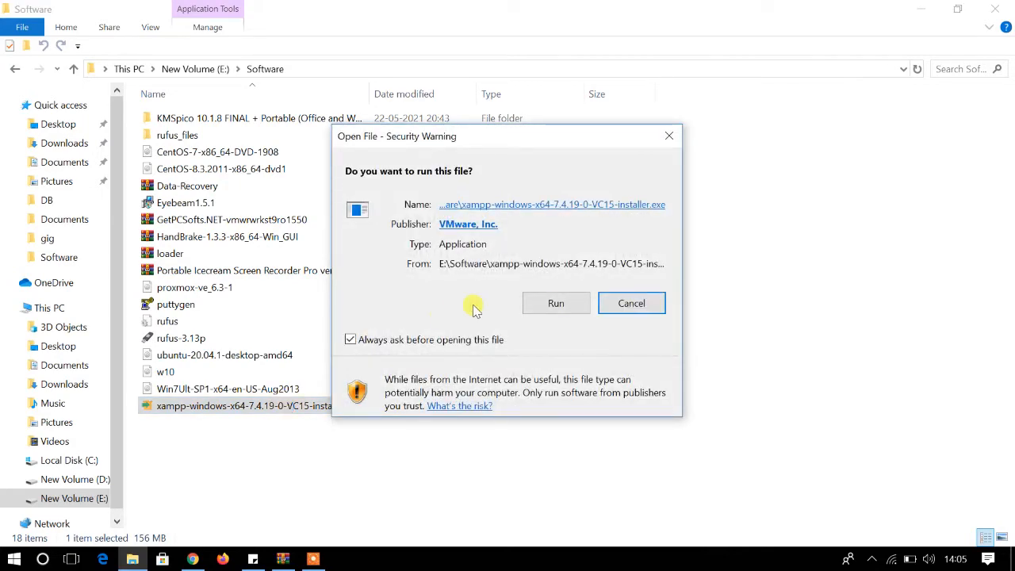
pyautogui.click(556, 303)
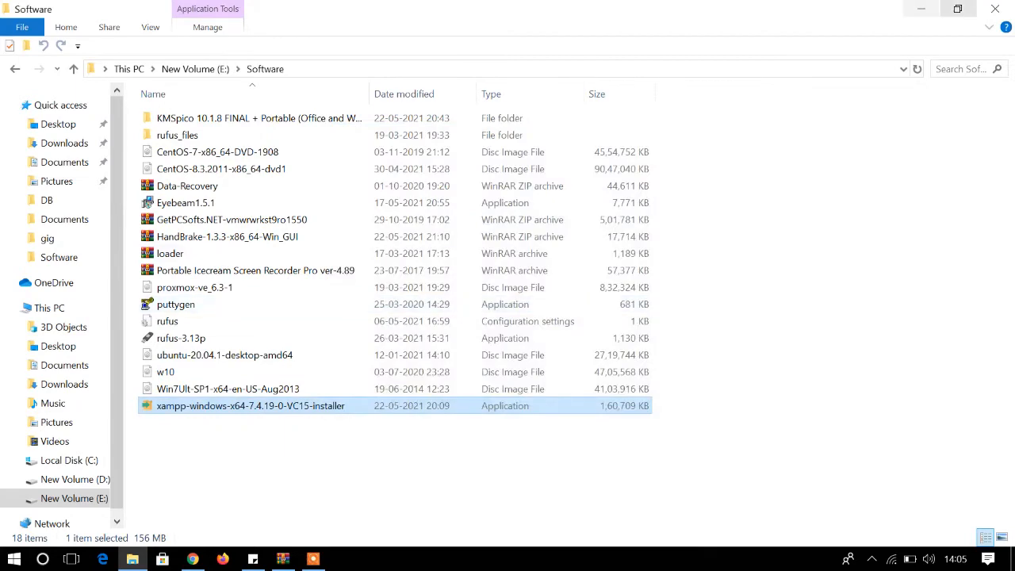
pyautogui.click(921, 8)
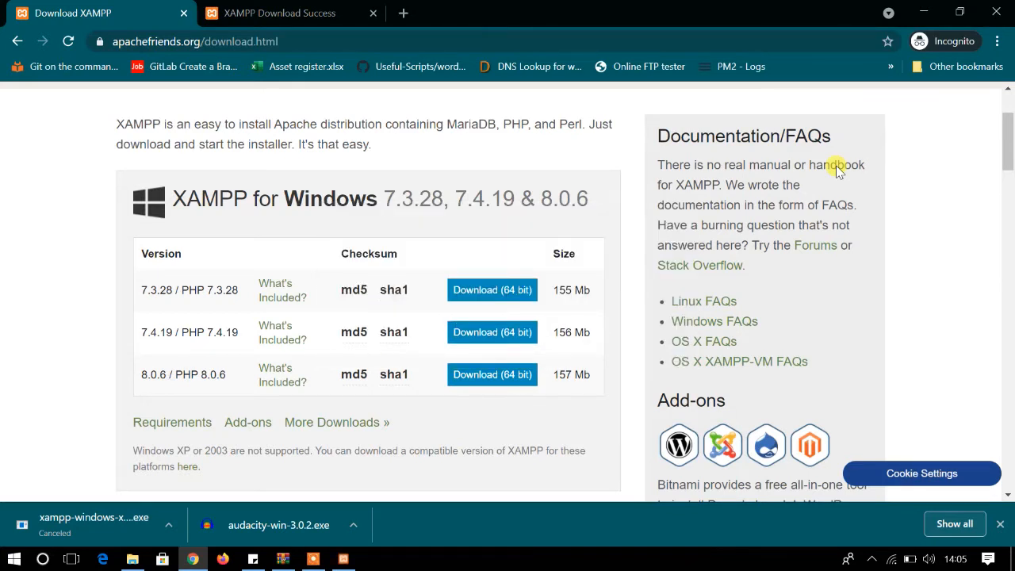
pyautogui.click(344, 559)
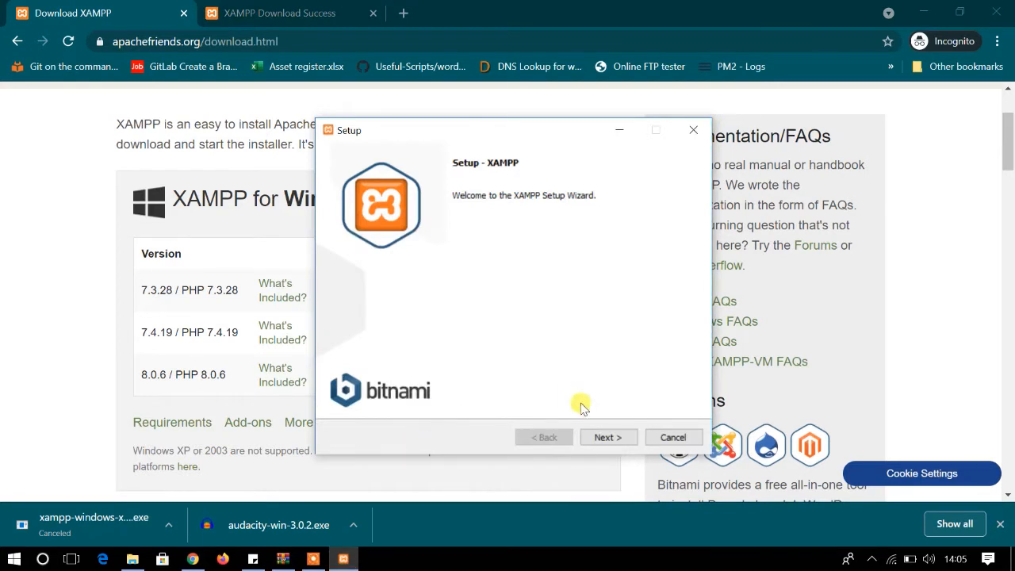
# Exclude Tomcat, Mercury Mail Server, Perl, Webalizer, Fake Sendmail and FileZilla FTP Server from the XAMPP components and continue
pyautogui.click(605, 437)
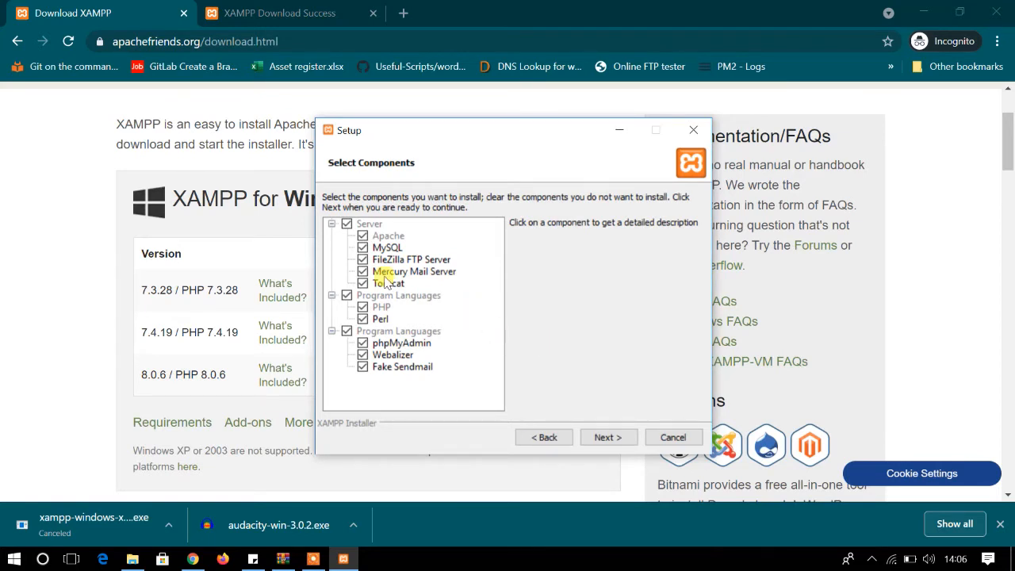
pyautogui.click(363, 288)
pyautogui.click(362, 271)
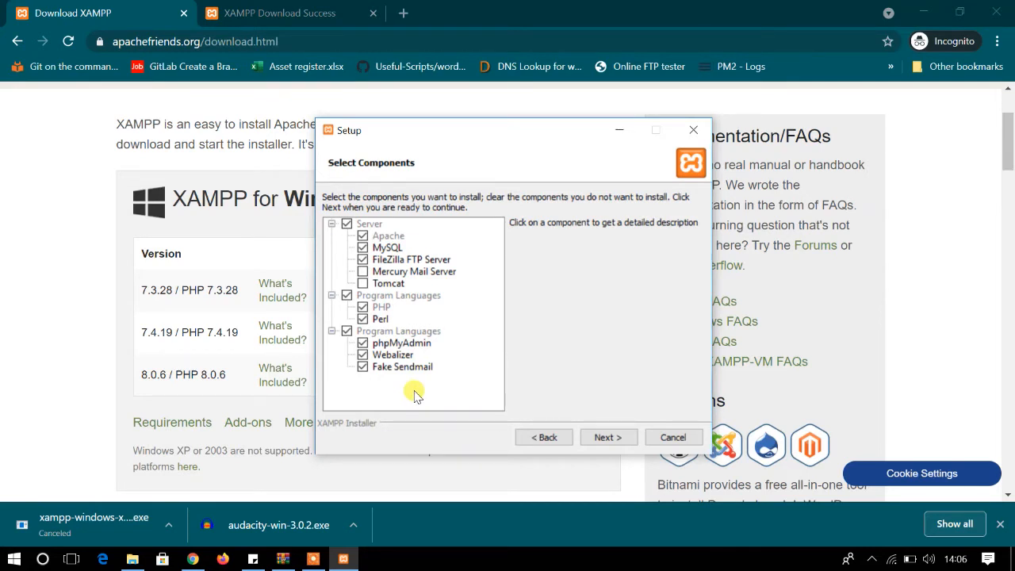
pyautogui.click(362, 319)
pyautogui.click(362, 354)
pyautogui.click(363, 366)
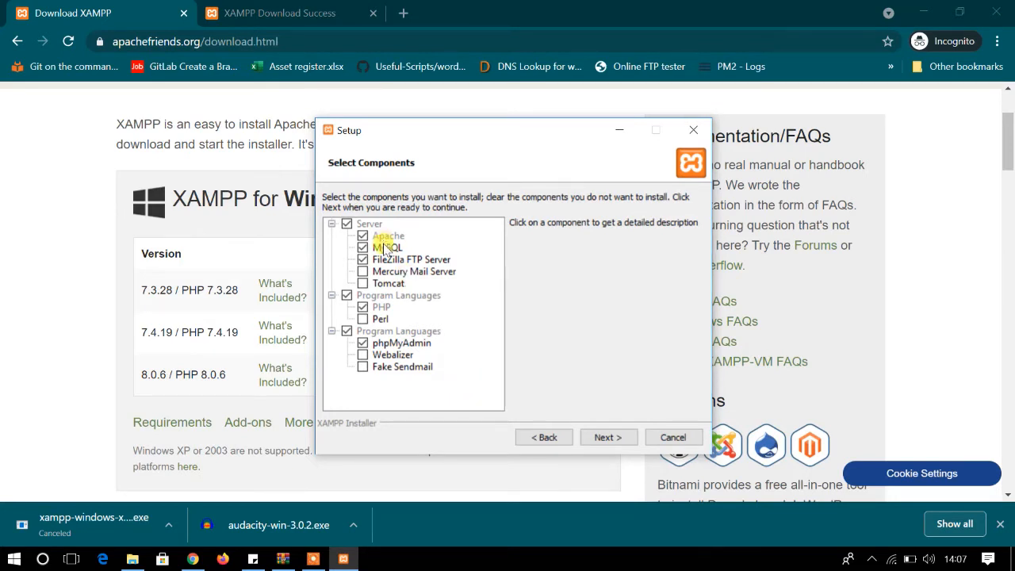
pyautogui.click(363, 259)
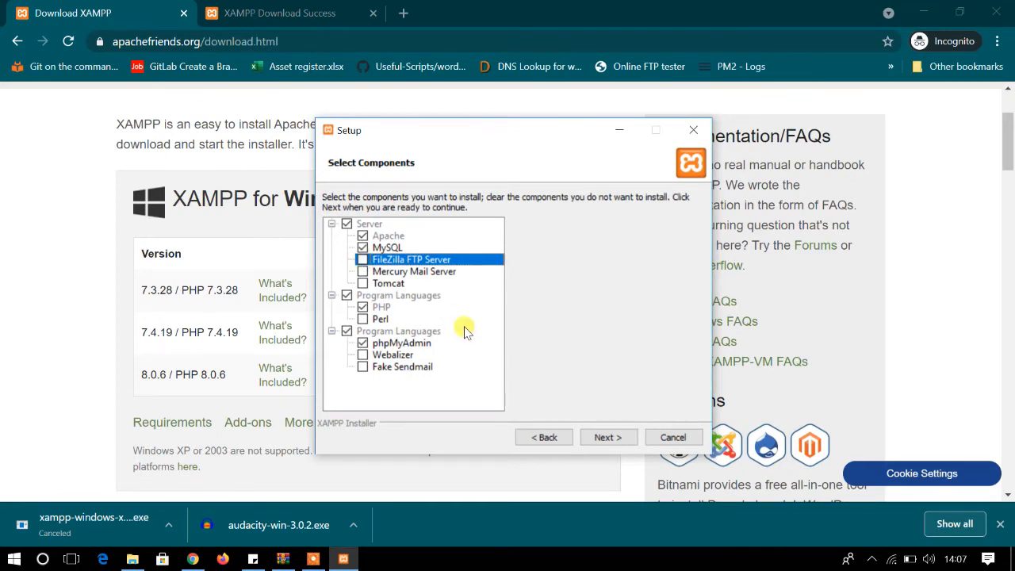
pyautogui.click(609, 437)
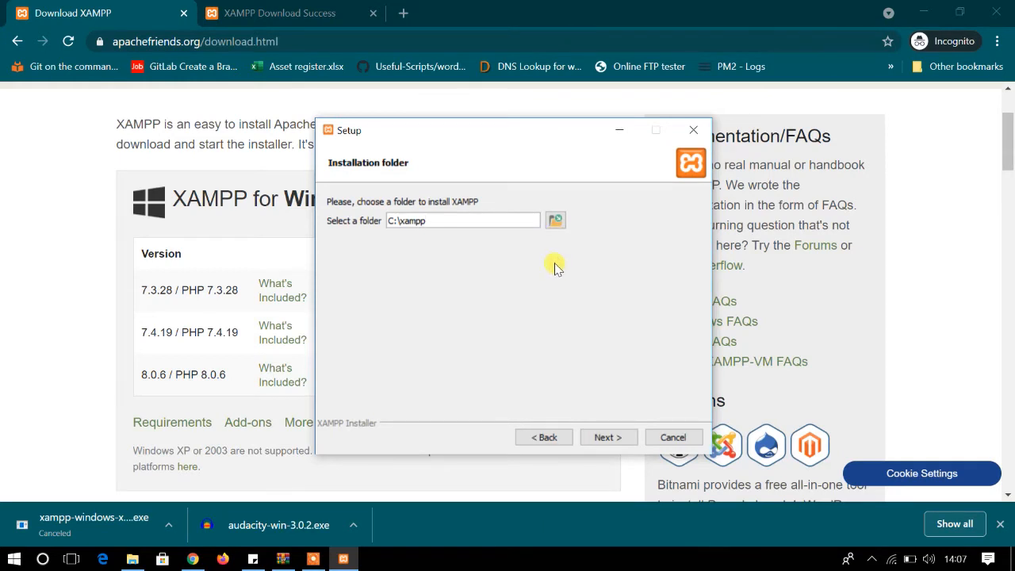
# Create a folder named XAMPP on drive E: and set it as the installation folder
pyautogui.click(554, 220)
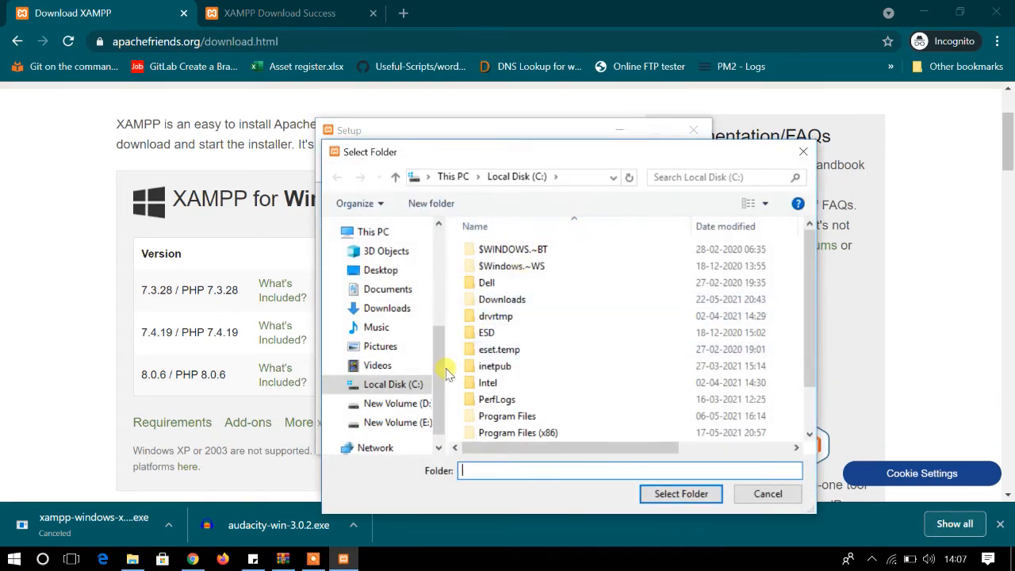
pyautogui.click(400, 422)
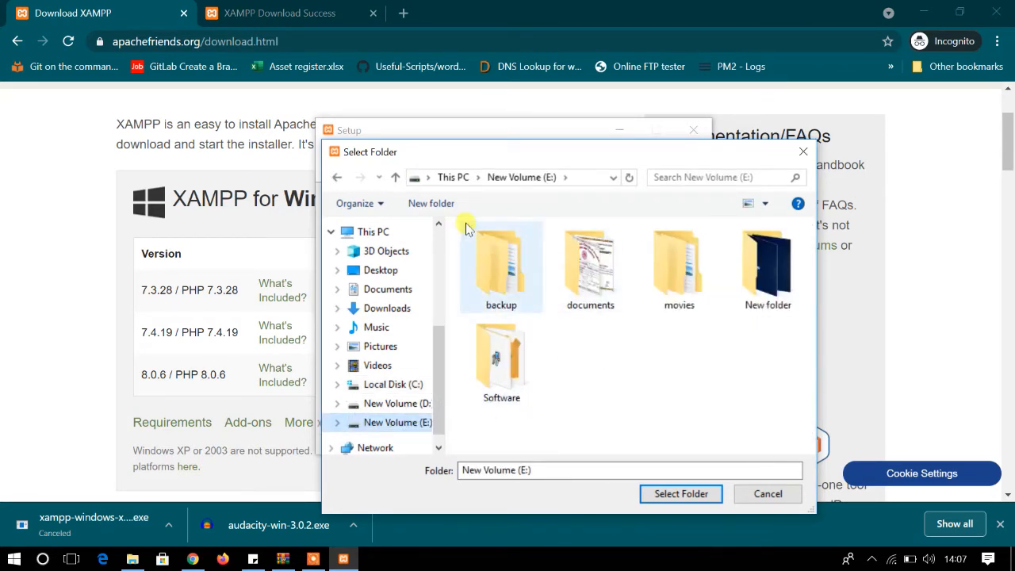
pyautogui.click(430, 203)
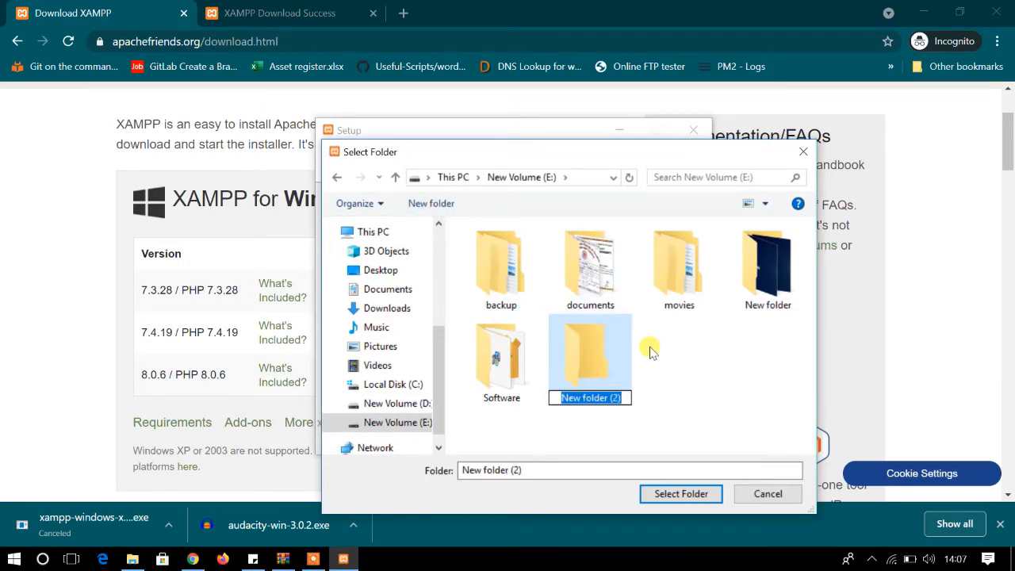
pyautogui.write('X')
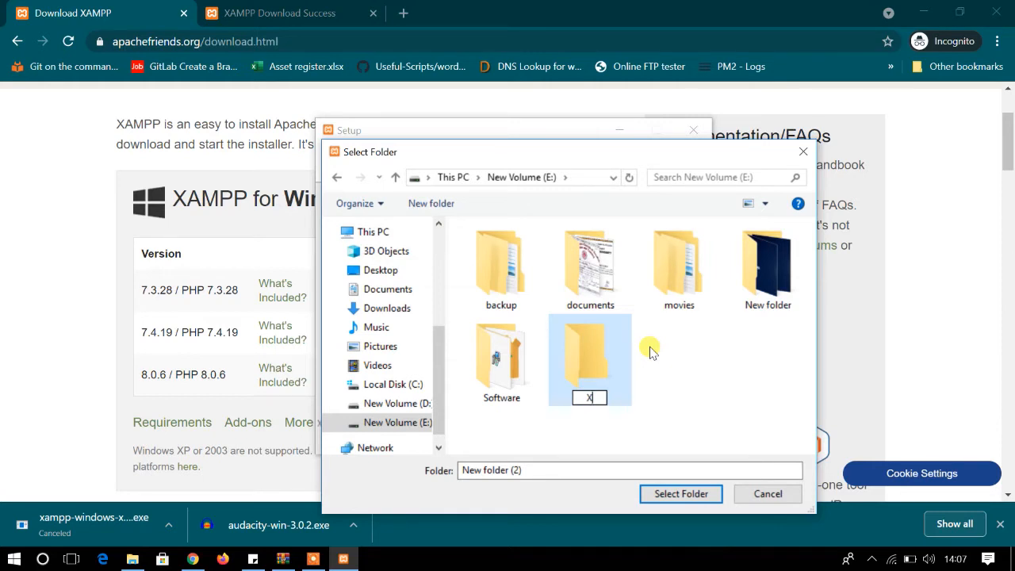
pyautogui.write('AMPP')
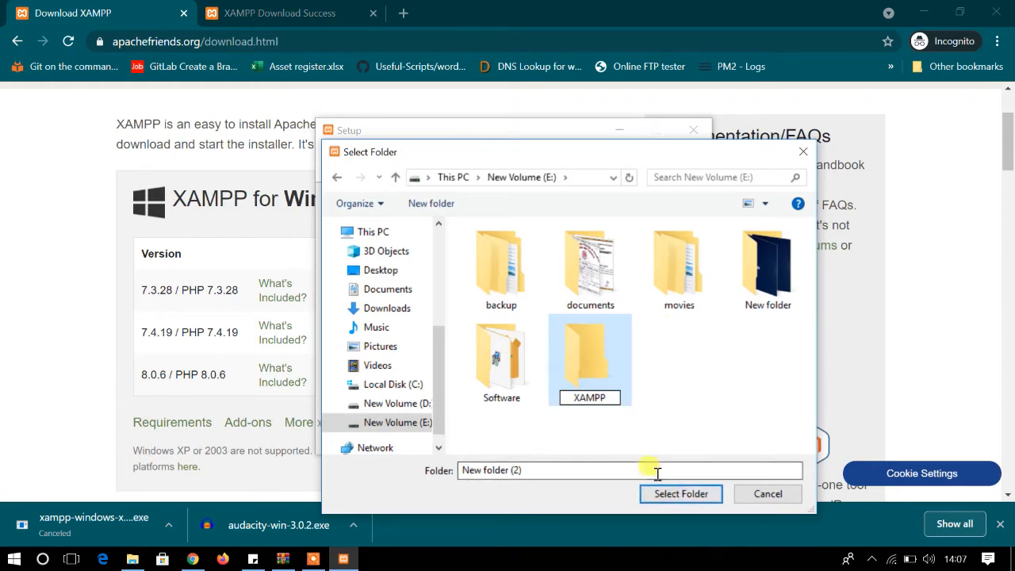
pyautogui.click(619, 346)
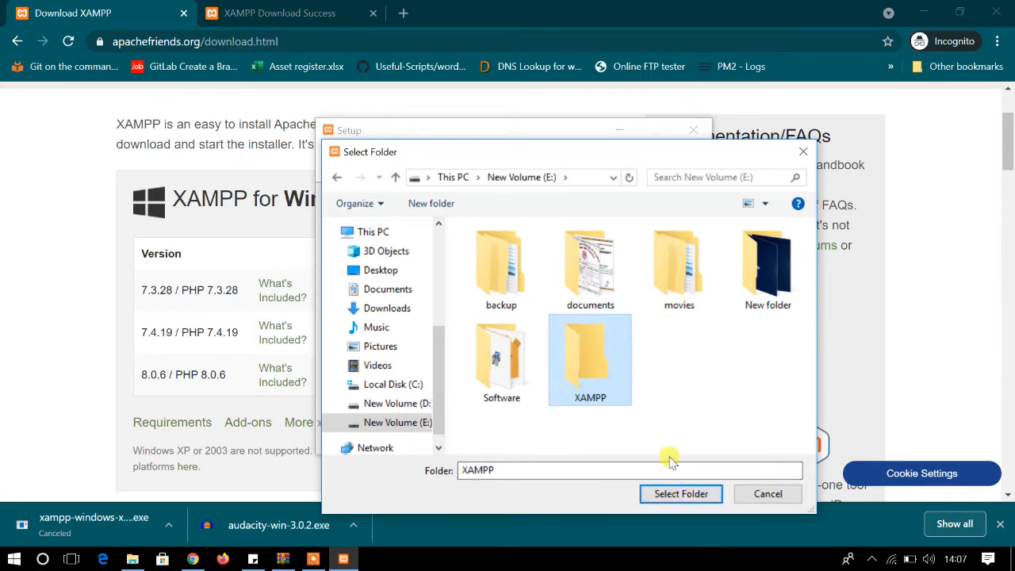
pyautogui.click(672, 494)
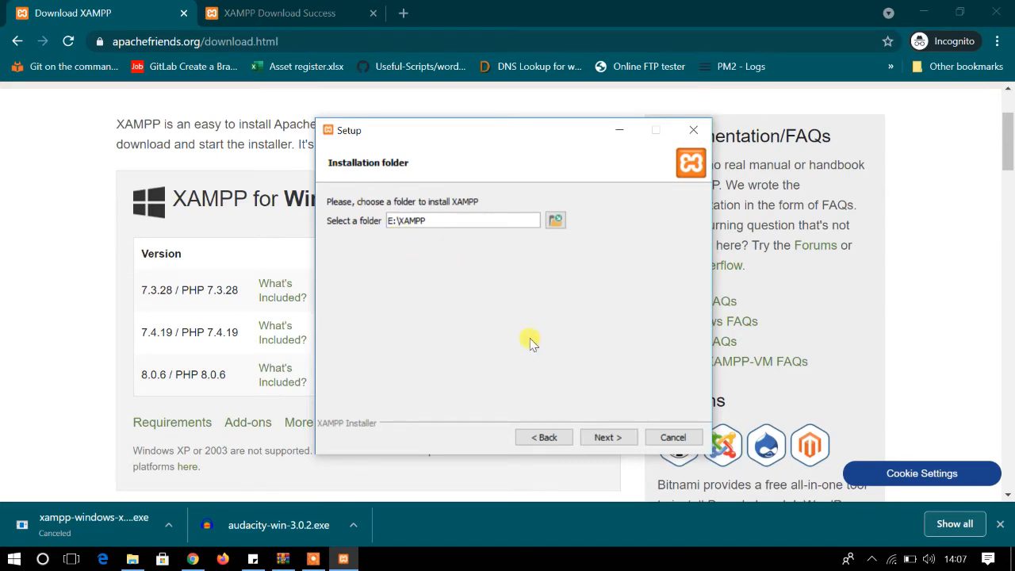
pyautogui.click(608, 436)
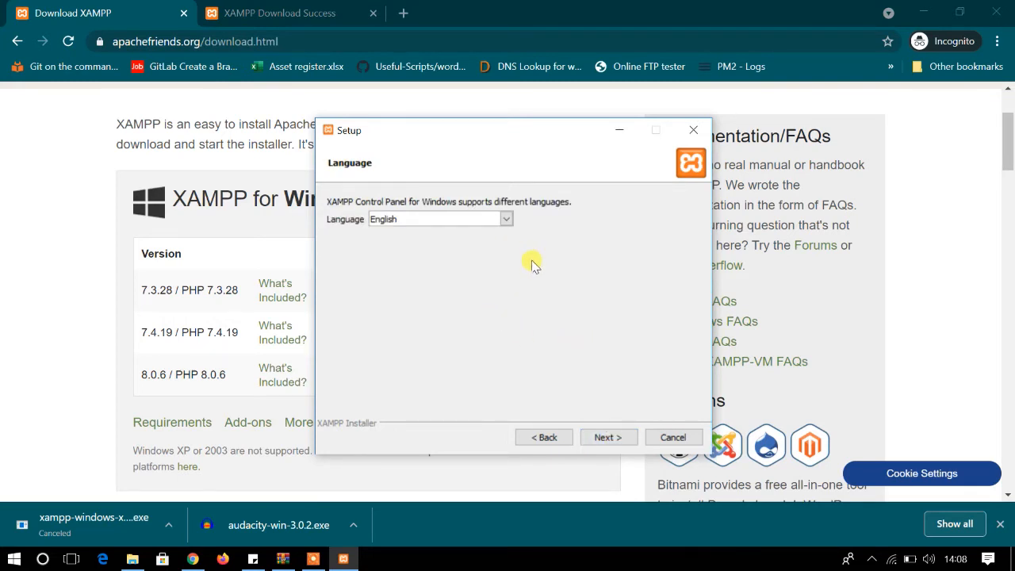
# Accept English as the language, opt out of learning more about Bitnami, and start the XAMPP installation
pyautogui.click(606, 437)
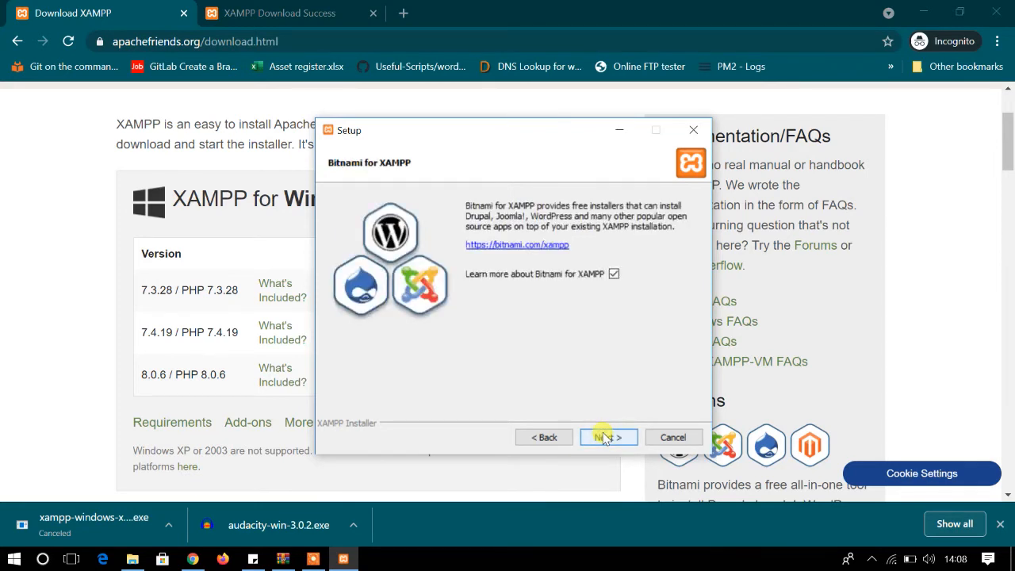
pyautogui.click(614, 272)
pyautogui.click(617, 444)
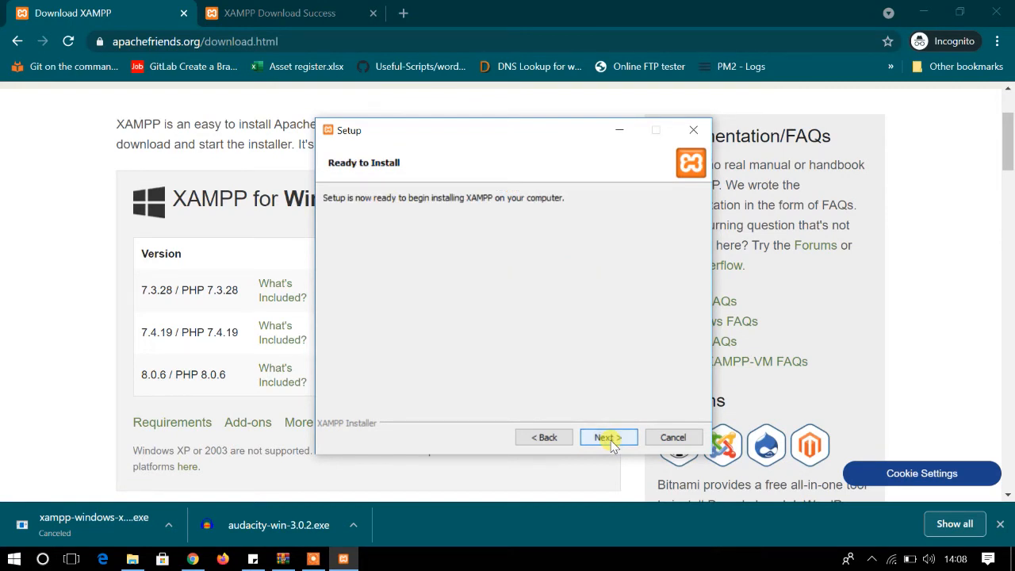
pyautogui.click(612, 443)
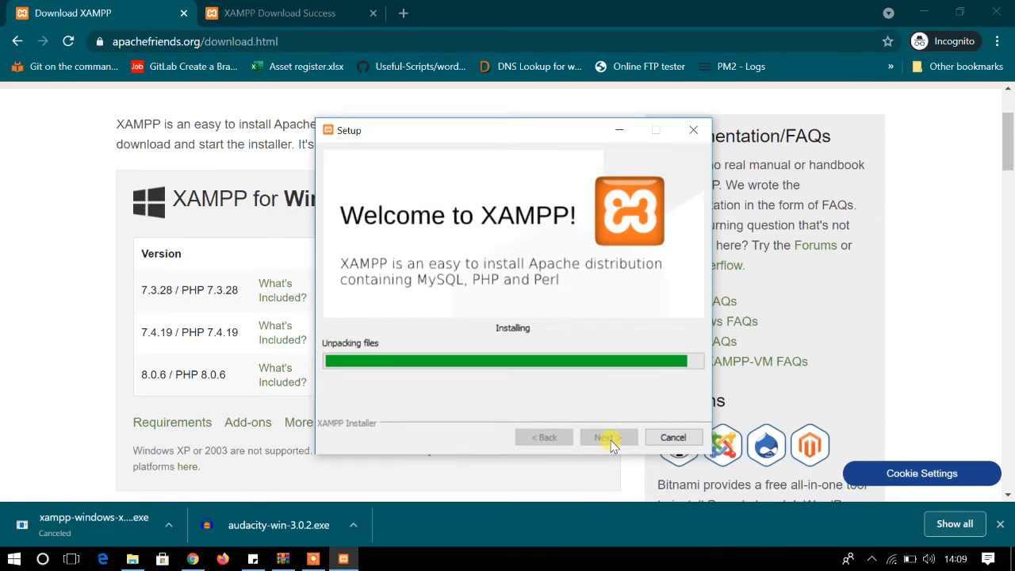
# Close the browser's downloads bar and return to the XAMPP setup window
pyautogui.click(1000, 524)
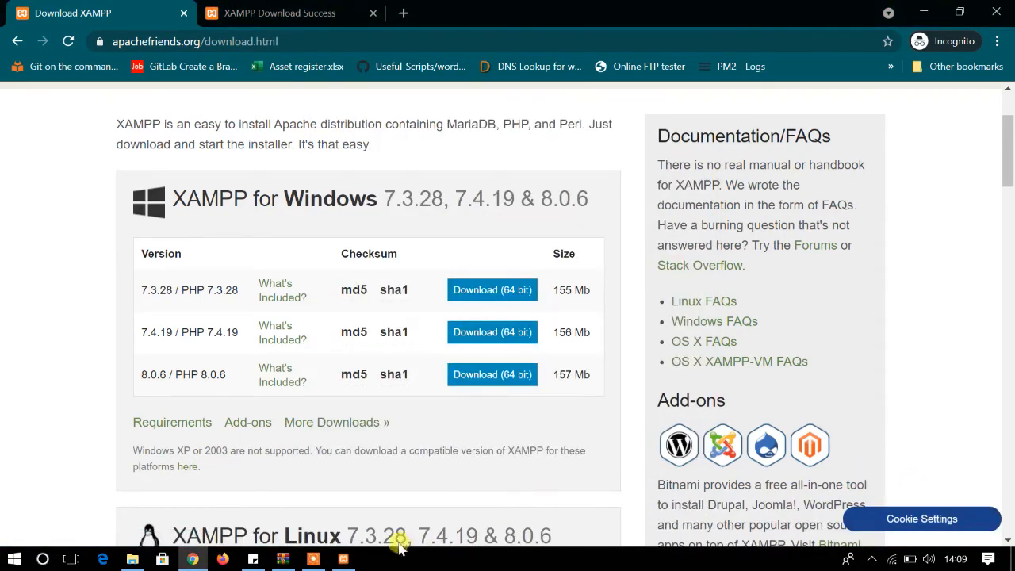
pyautogui.click(345, 557)
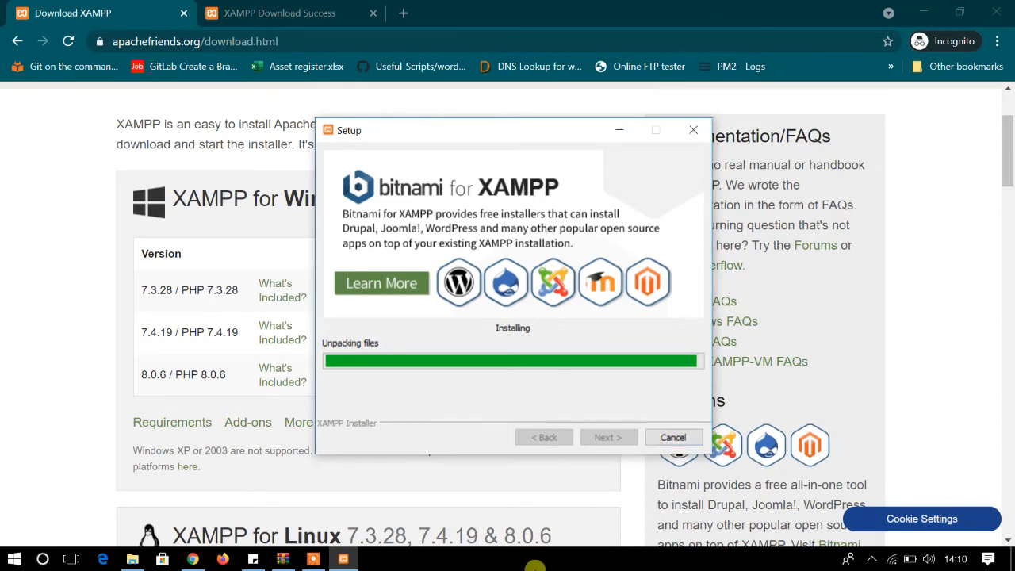
pyautogui.moveTo(313, 561)
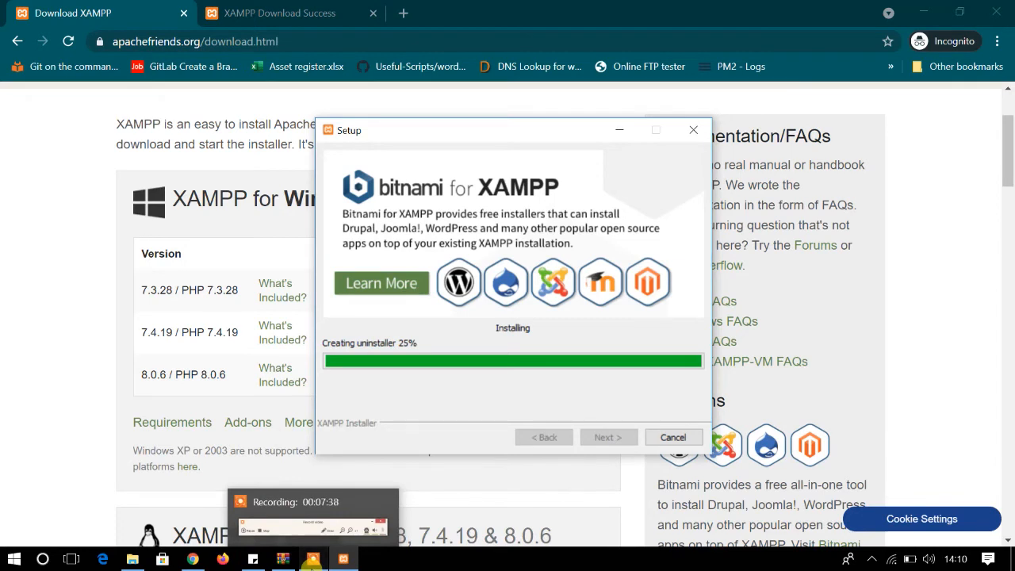
pyautogui.click(312, 561)
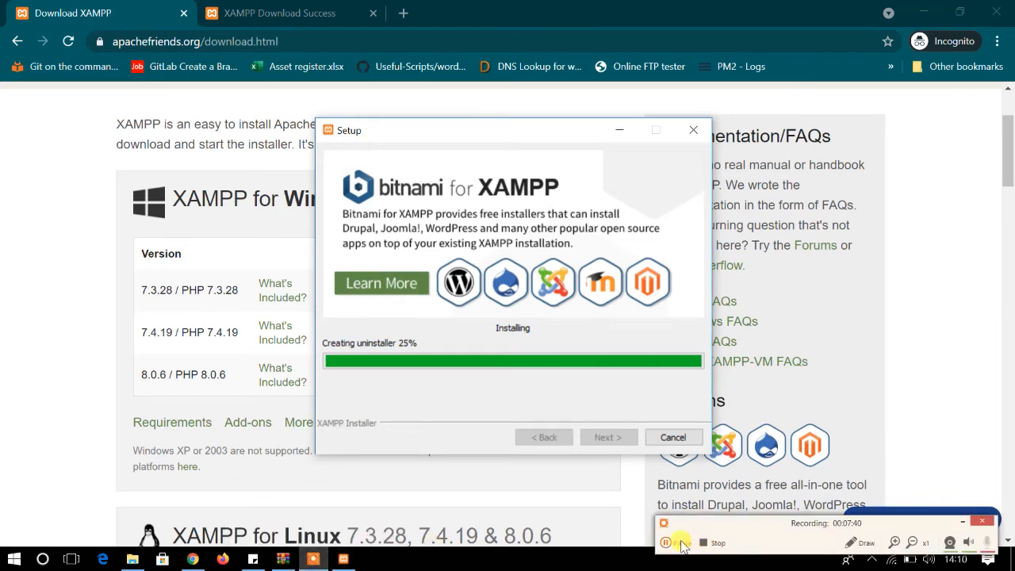
pyautogui.click(682, 543)
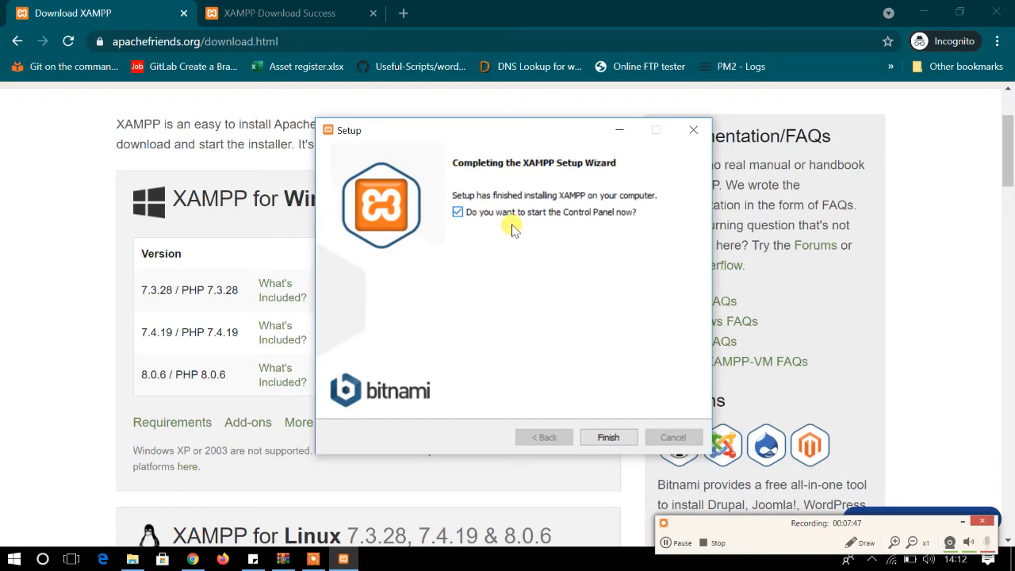
# Finish the XAMPP setup with the Control Panel launched, and briefly open and close its command shell
pyautogui.click(612, 436)
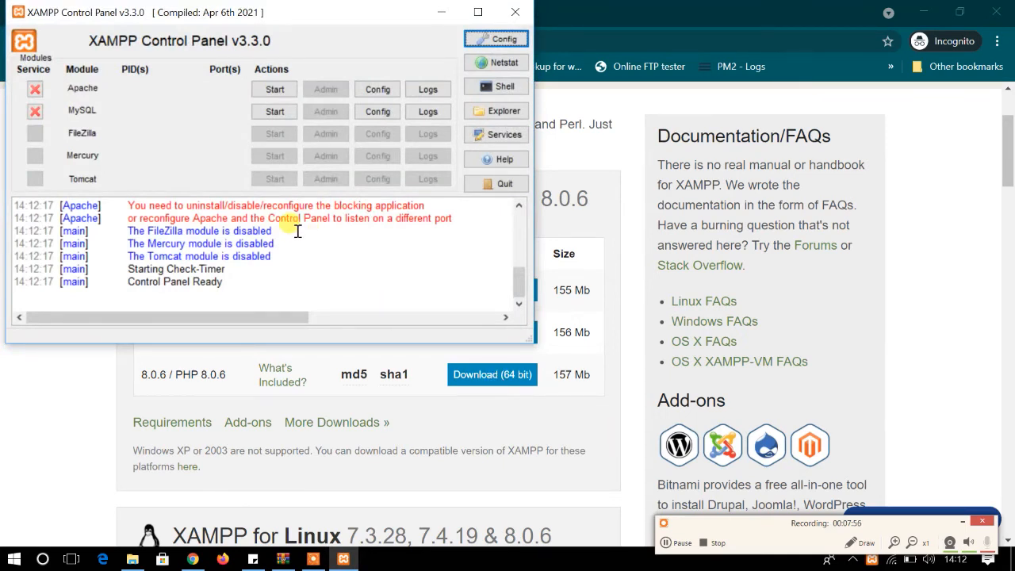
pyautogui.moveTo(307, 20); pyautogui.dragTo(349, 61)
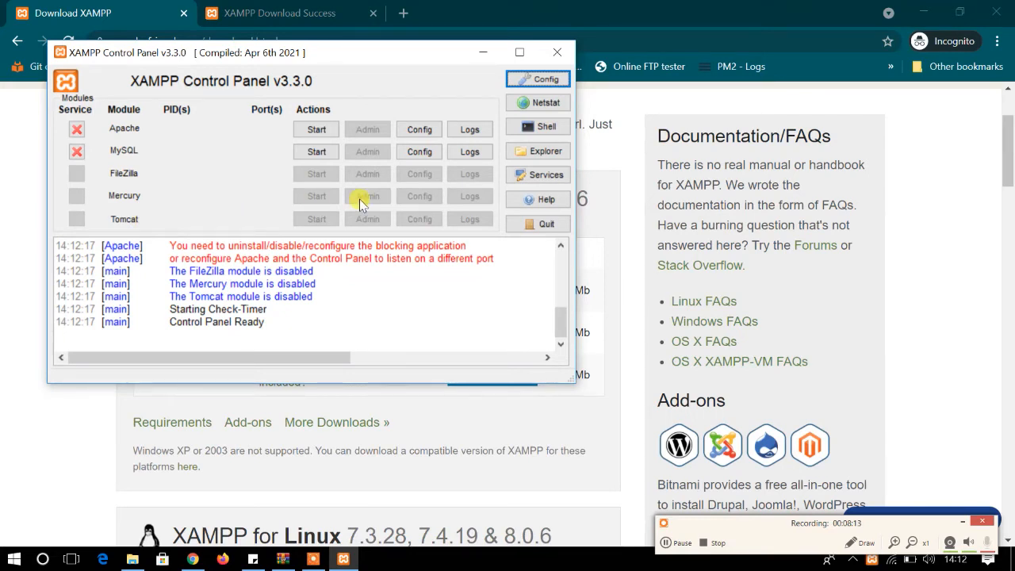
pyautogui.click(531, 133)
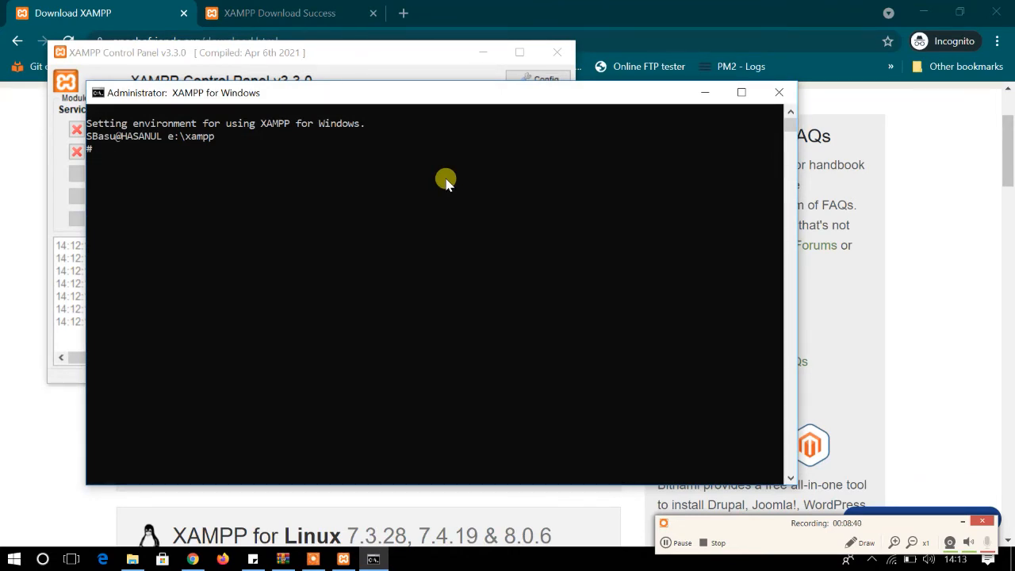
pyautogui.click(776, 93)
# Start the Apache and MySQL modules and allow mysqld through the Windows firewall on public networks
pyautogui.click(316, 129)
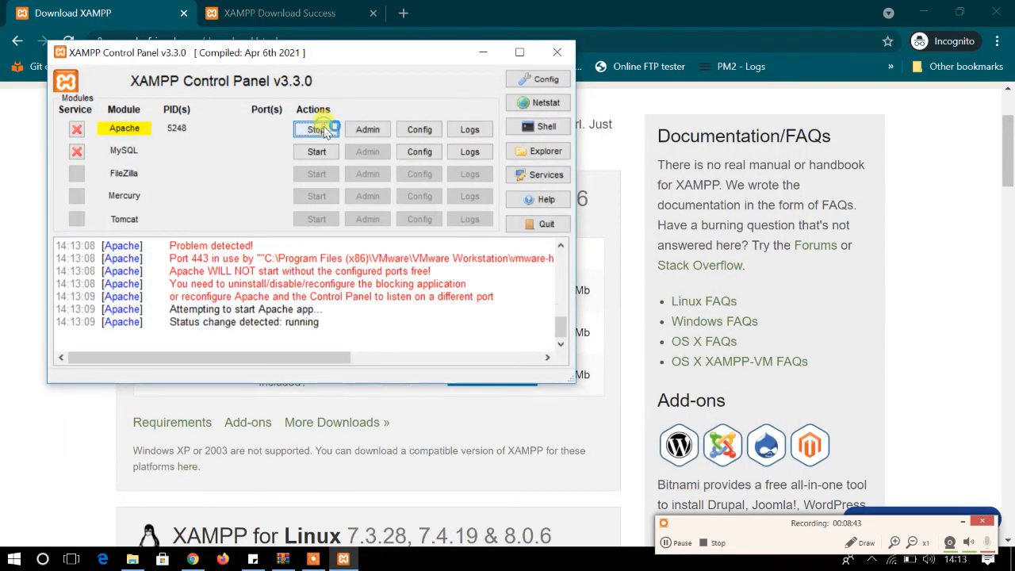
pyautogui.click(316, 152)
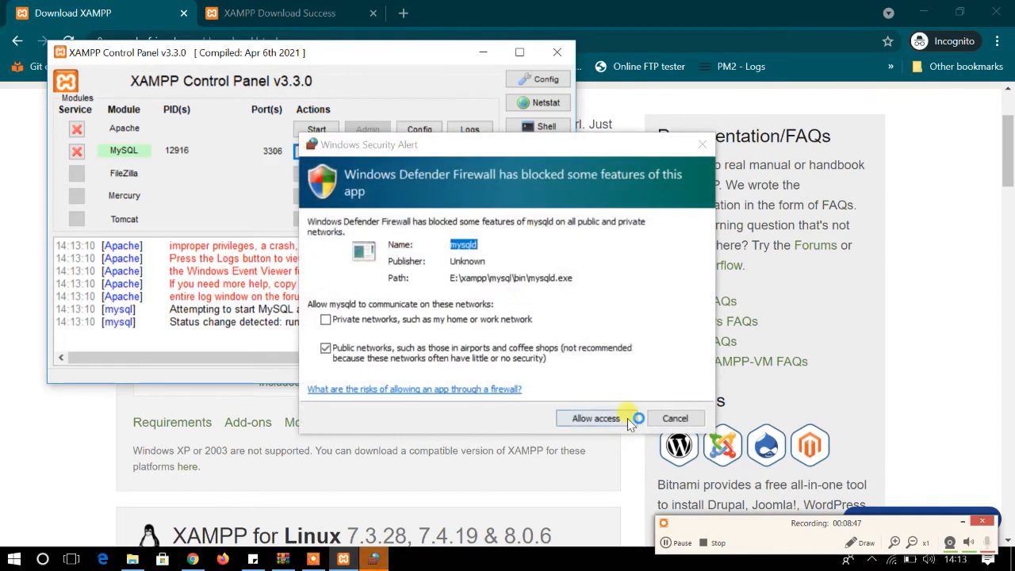
pyautogui.click(607, 420)
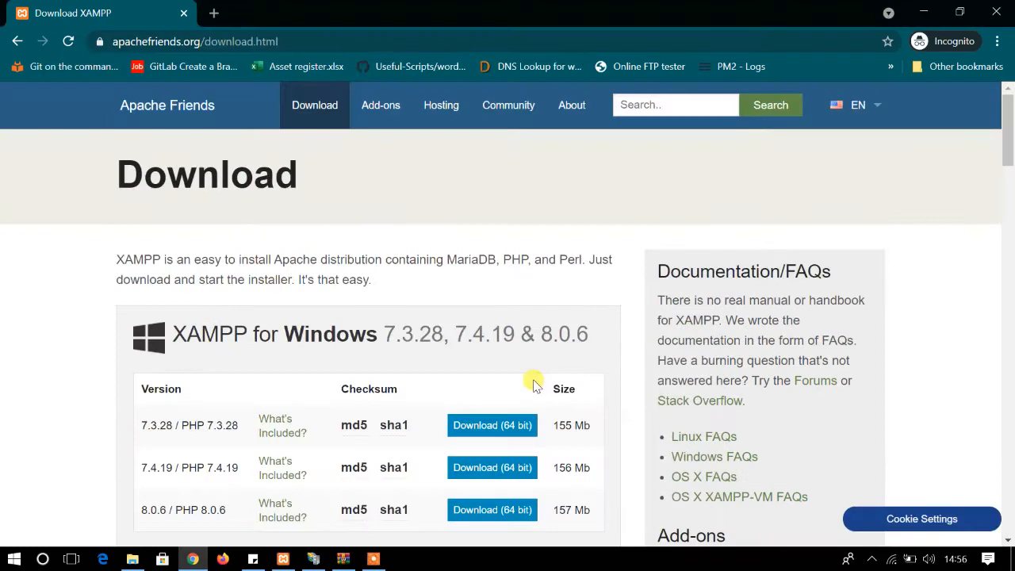
# Open localhost in a new browser tab and look over the XAMPP welcome page
pyautogui.click(211, 12)
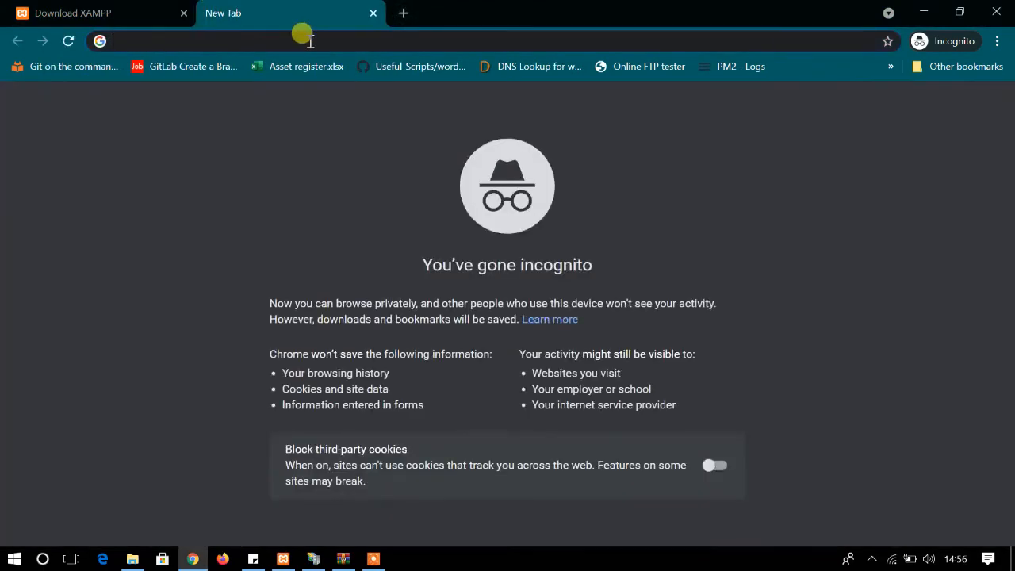
pyautogui.write('localho')
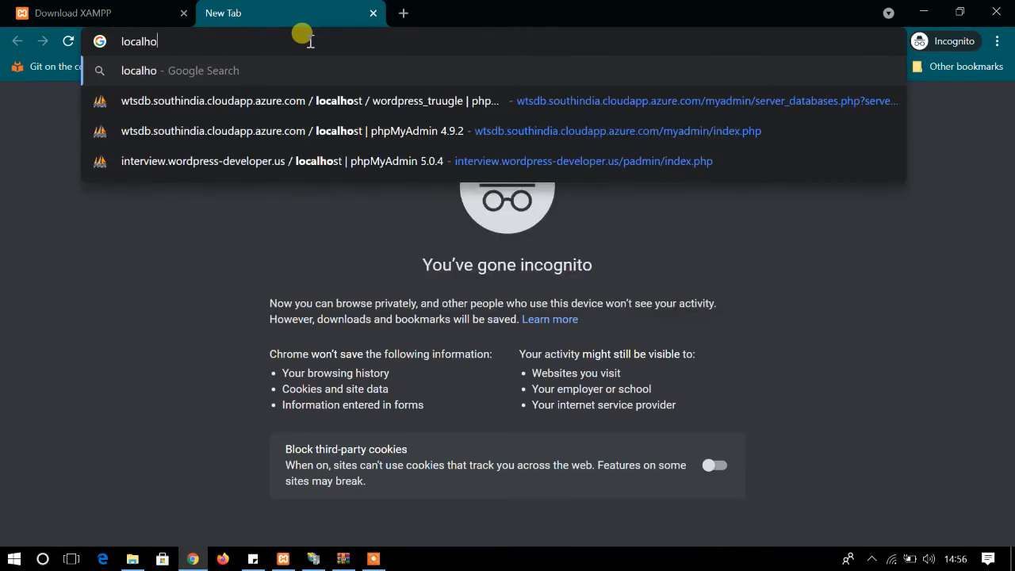
pyautogui.write('st')
pyautogui.press('Return')
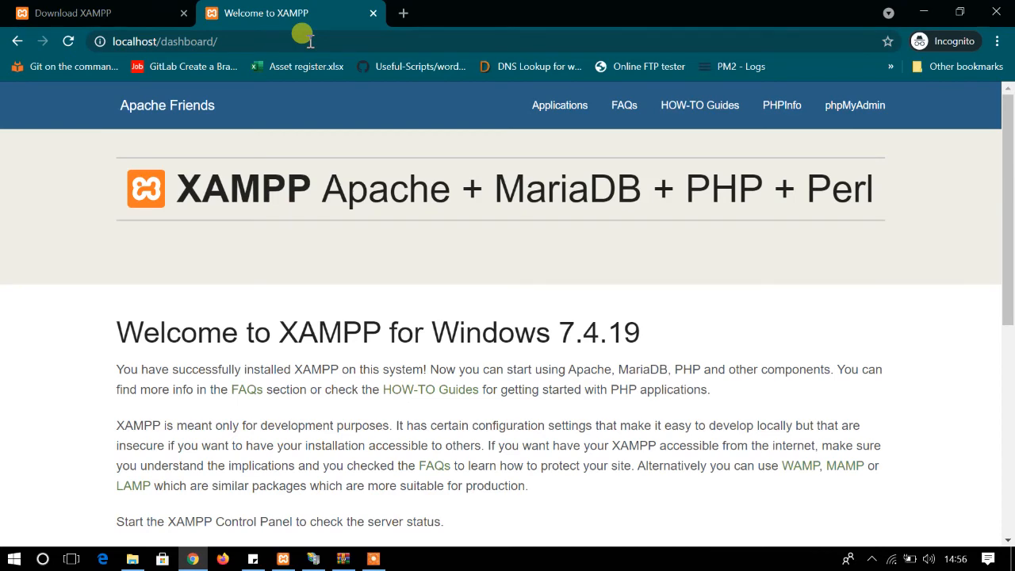
pyautogui.scroll(-5, 507, 357)
# Switch to File Explorer and open the htdocs folder inside XAMPP on drive E:
pyautogui.click(132, 559)
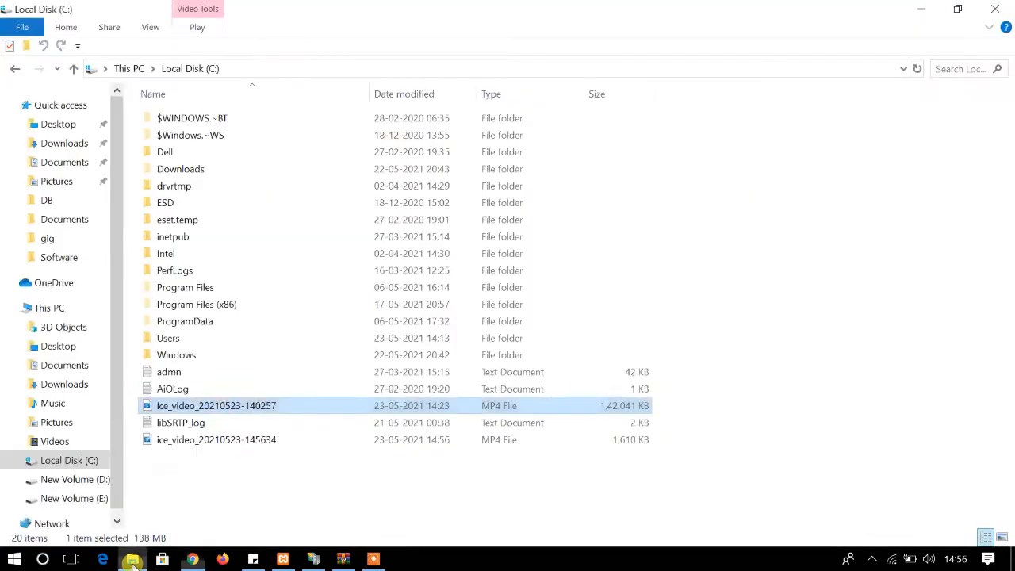
pyautogui.click(79, 497)
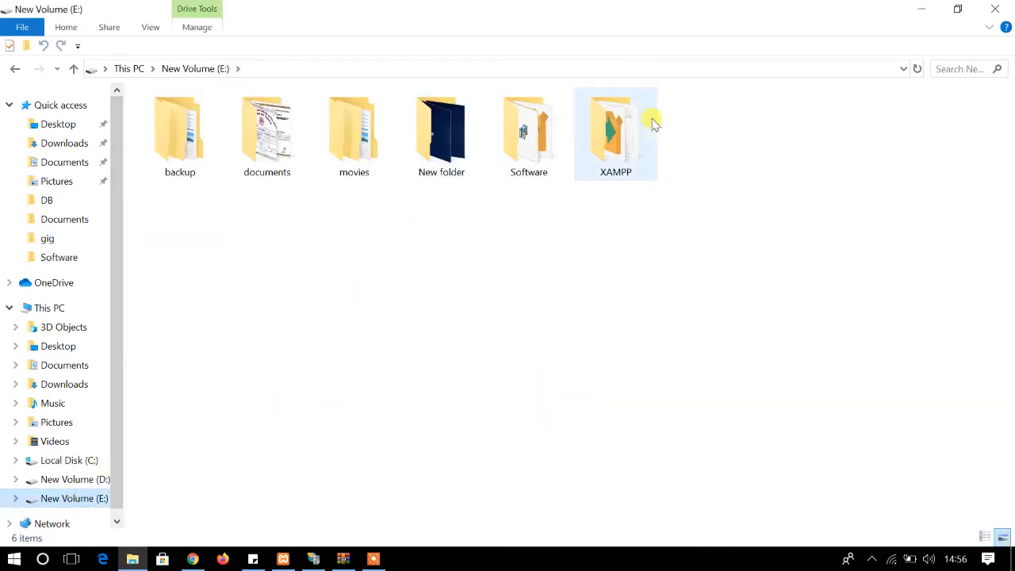
pyautogui.doubleClick(630, 131)
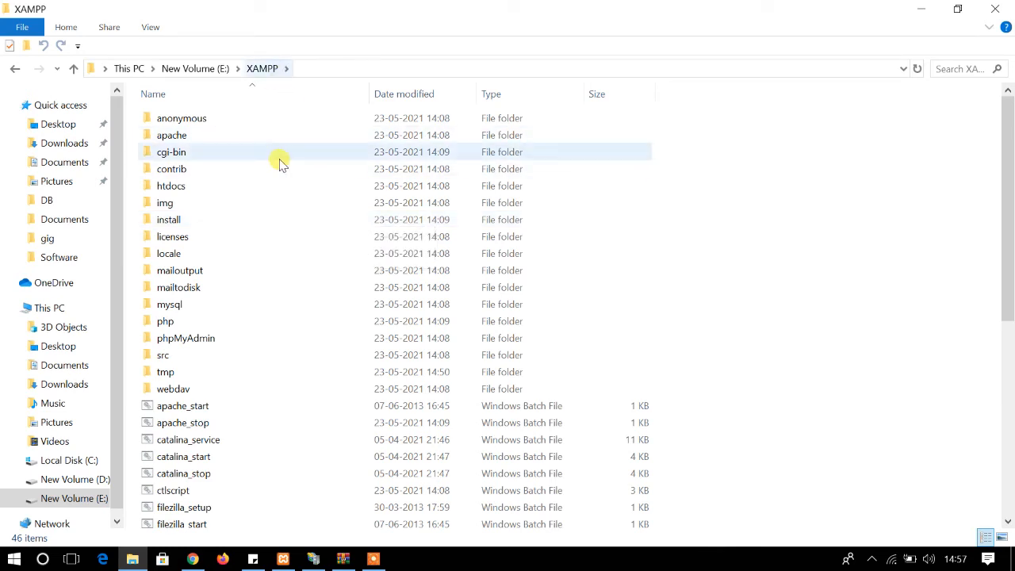
pyautogui.doubleClick(222, 185)
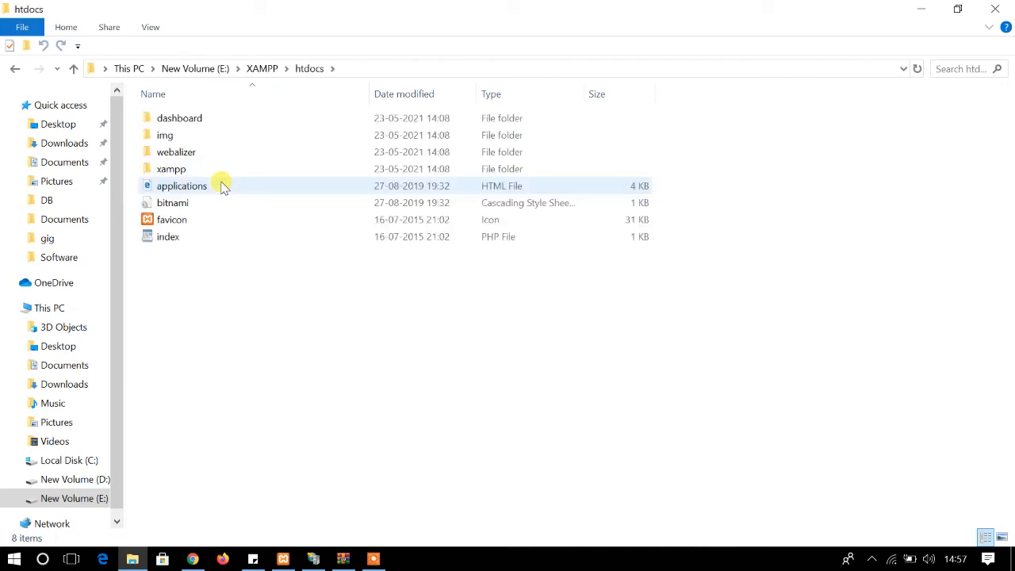
# Create a new text document named phpinfo.php in the htdocs folder
pyautogui.rightClick(261, 293)
pyautogui.moveTo(426, 500)
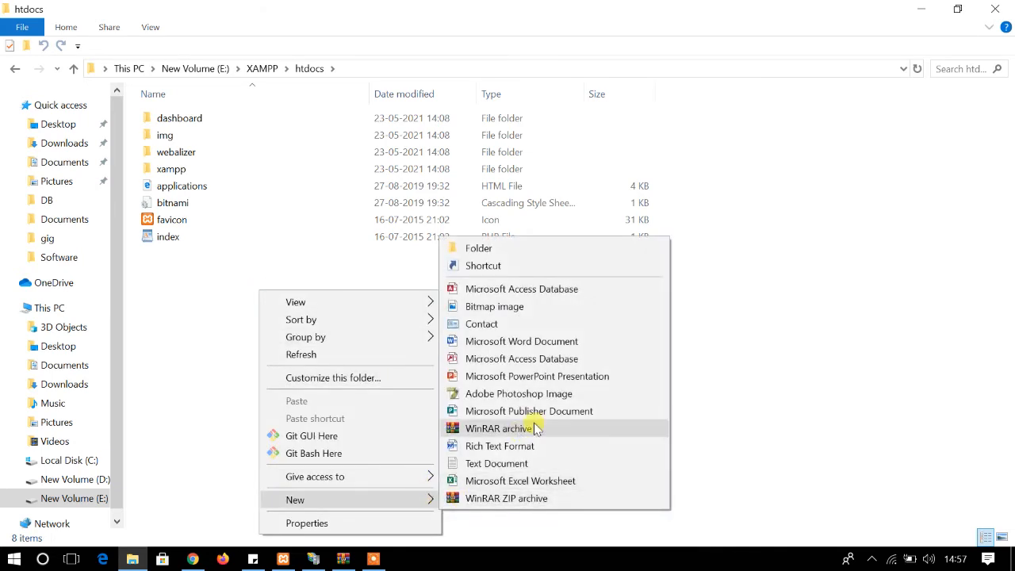
pyautogui.click(516, 462)
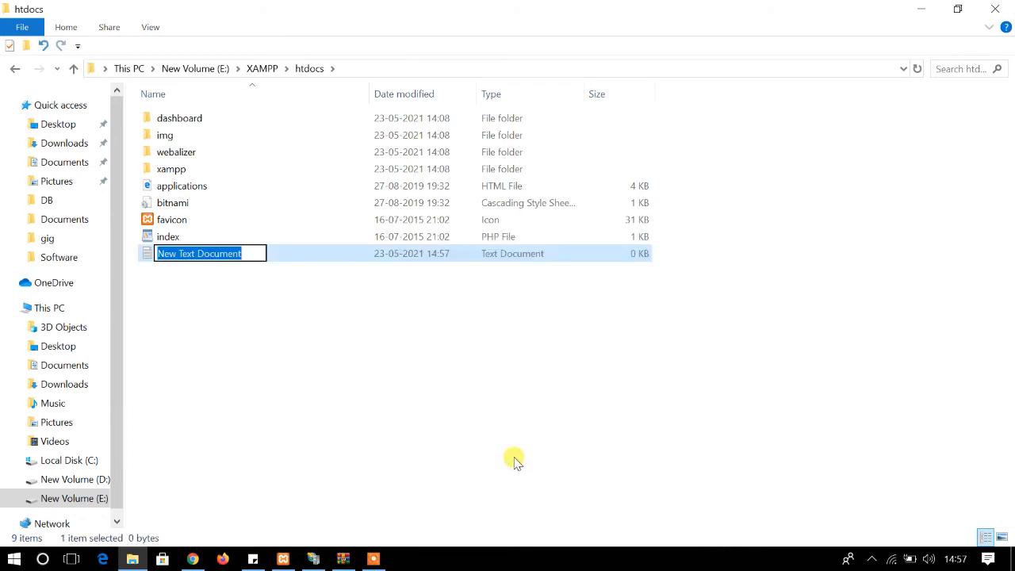
pyautogui.write('phpi')
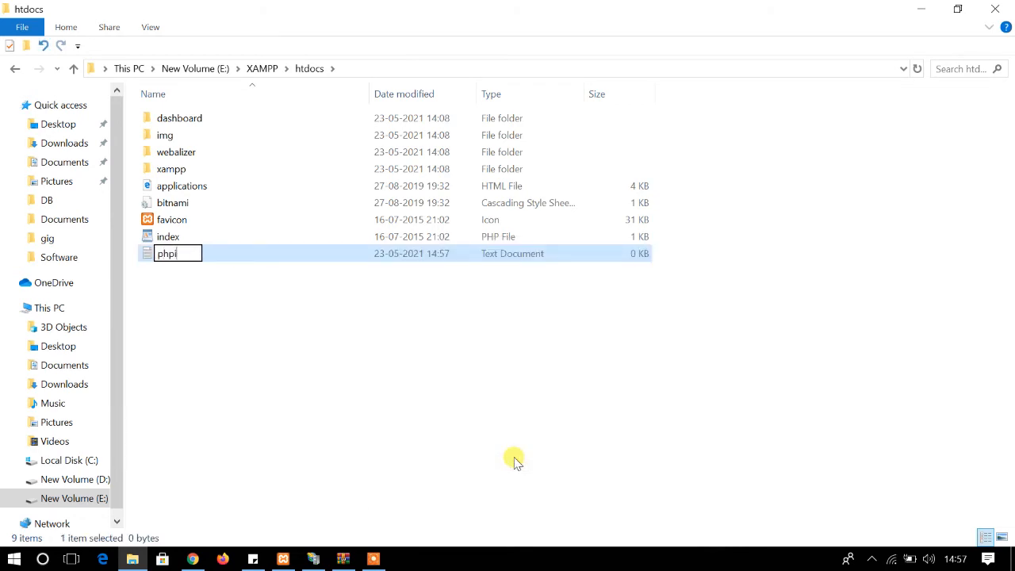
pyautogui.write('nfo.php')
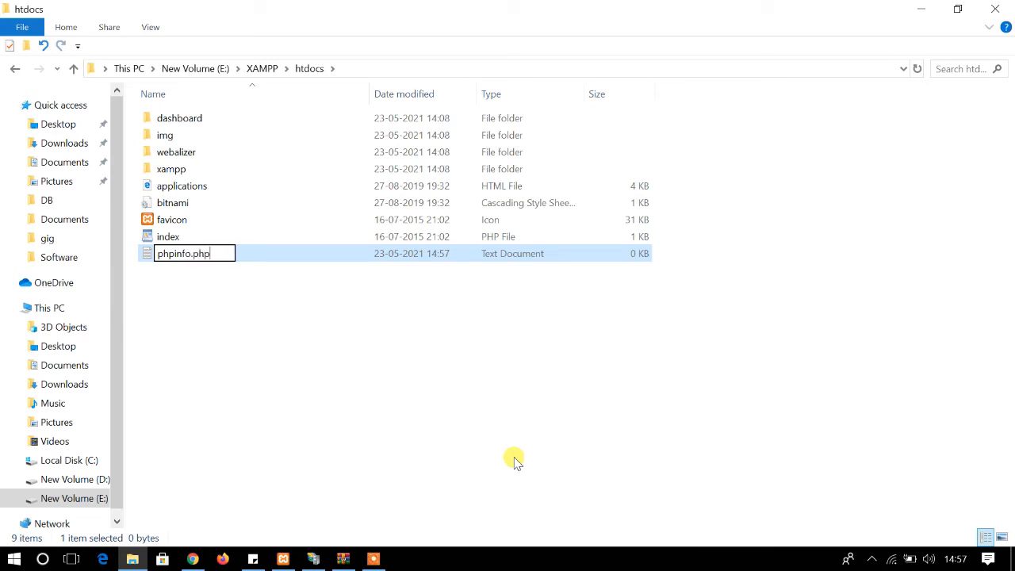
pyautogui.press('Return')
# Open phpinfo.php in Notepad, write a PHP block that calls phpinfo();, and save the file
pyautogui.press('Return')
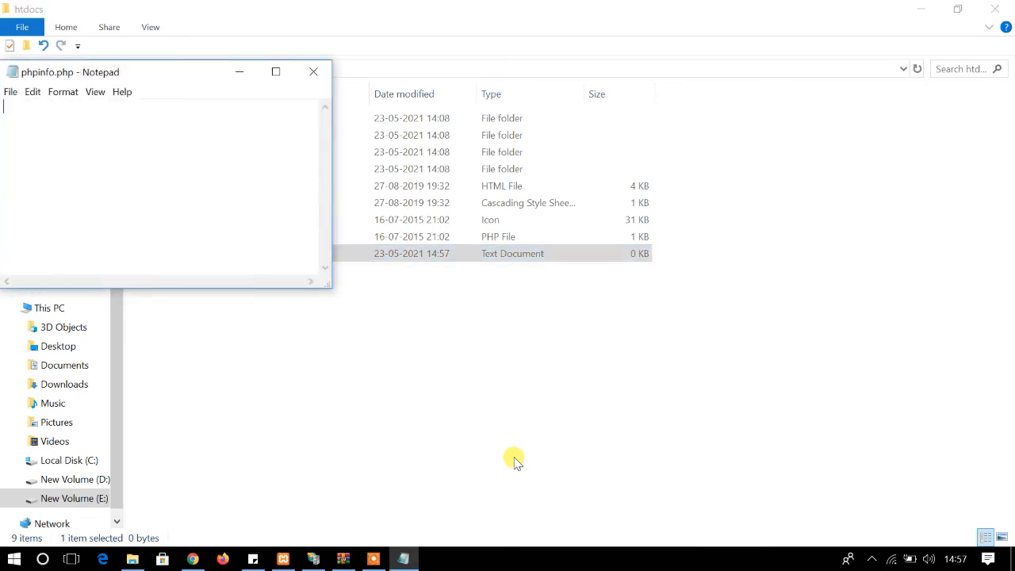
pyautogui.write('<?php')
pyautogui.press('Return')
pyautogui.write('phpinfo(')
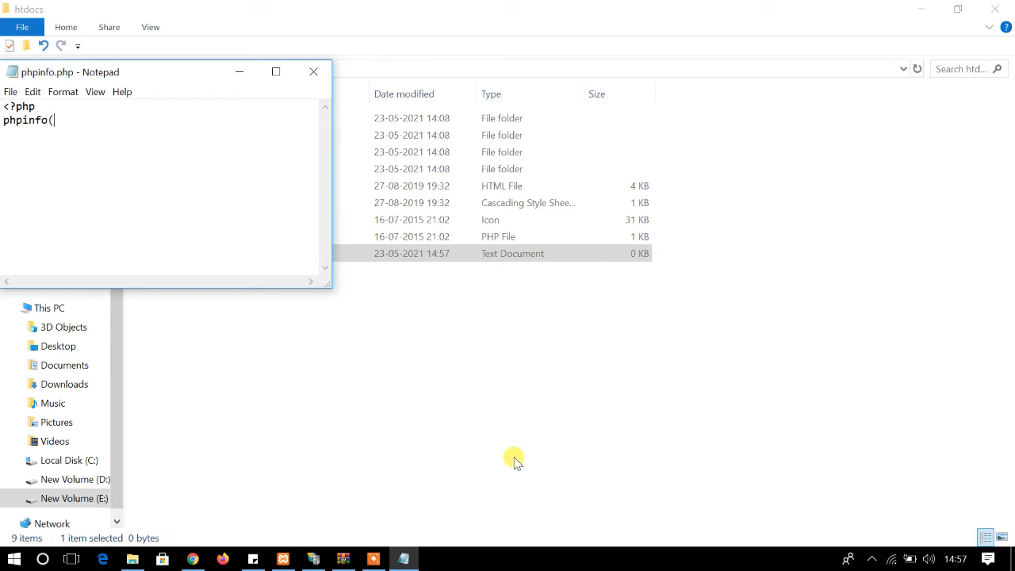
pyautogui.write('); ')
pyautogui.write('?>')
pyautogui.hotkey('ctrl', 's')
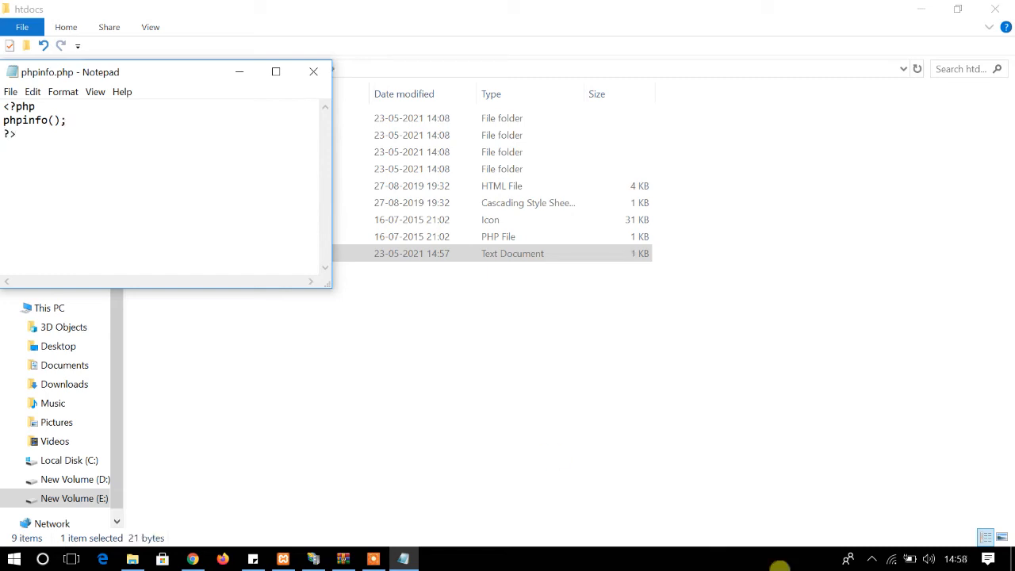
# Switch to Chrome and load localhost/phpinfo.php in the XAMPP welcome page's tab
pyautogui.click(192, 558)
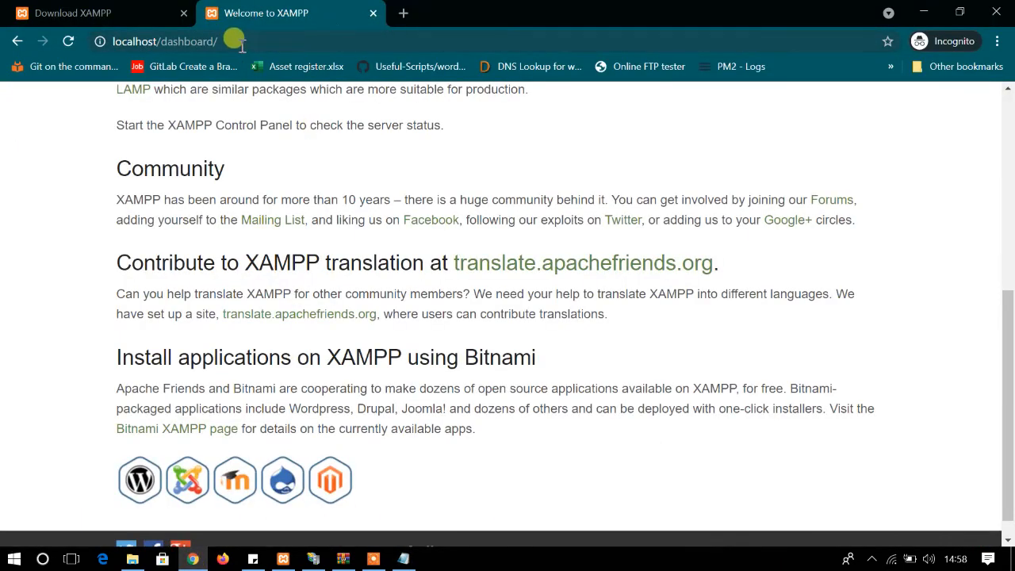
pyautogui.moveTo(226, 41); pyautogui.dragTo(161, 44)
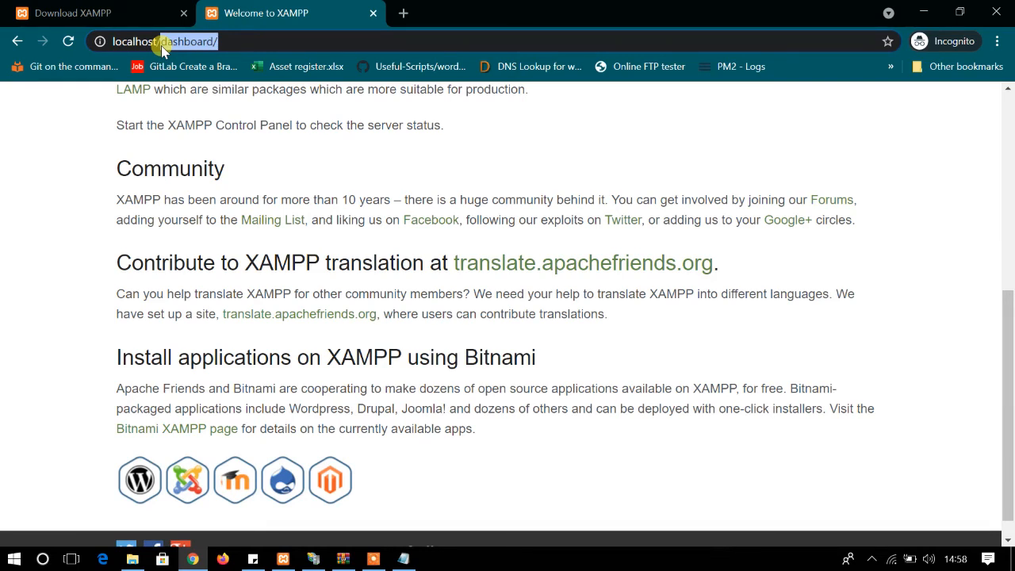
pyautogui.write('phpinfo')
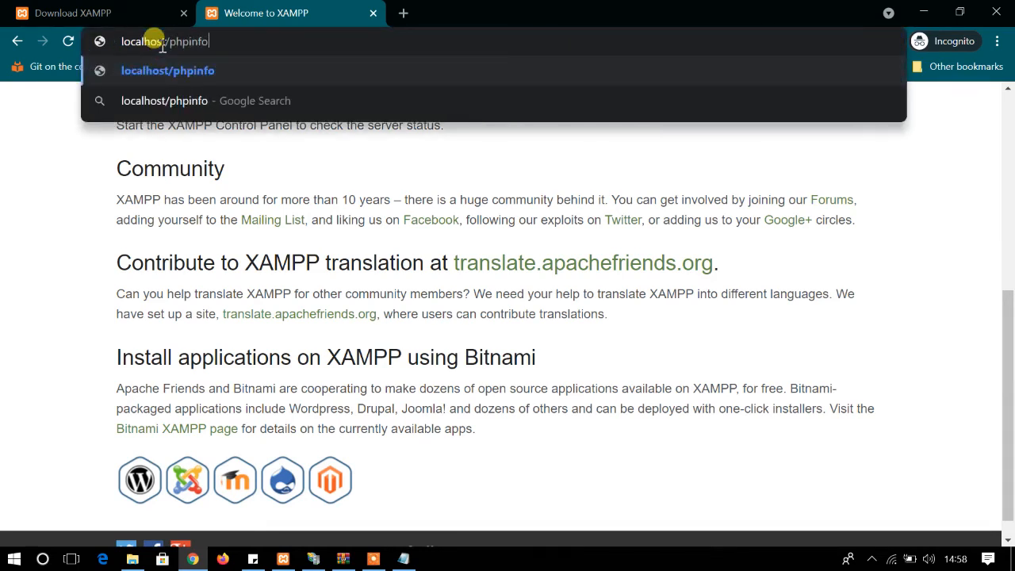
pyautogui.write('.;hp')
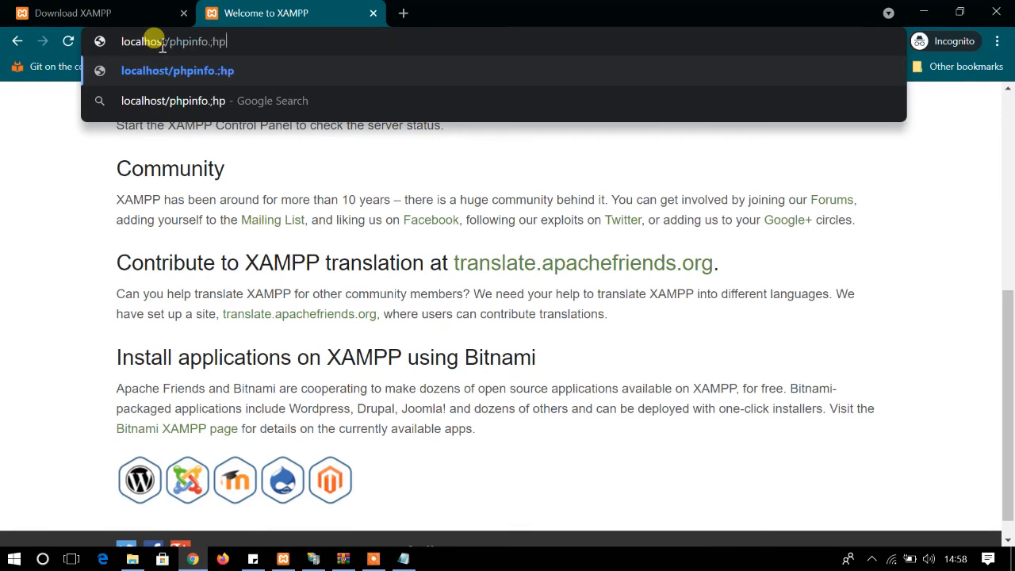
pyautogui.press('BackSpace')
pyautogui.press('BackSpace')
pyautogui.press('BackSpace')
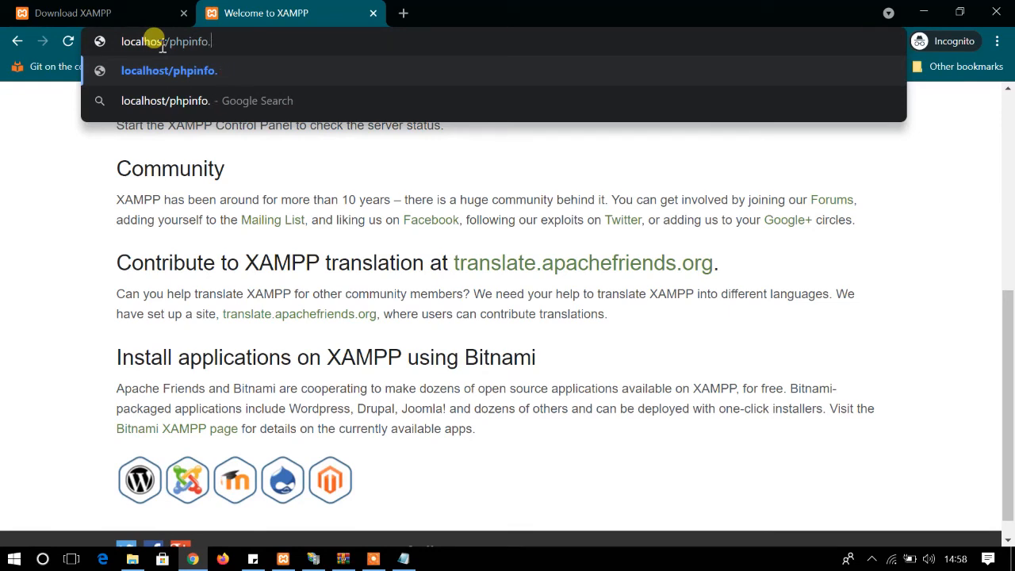
pyautogui.write('php')
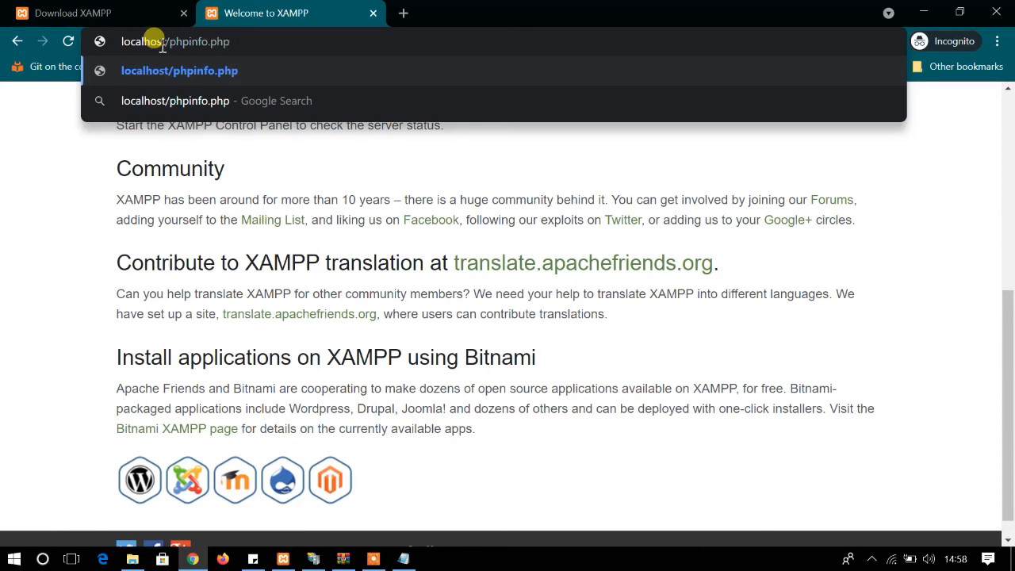
pyautogui.press('Return')
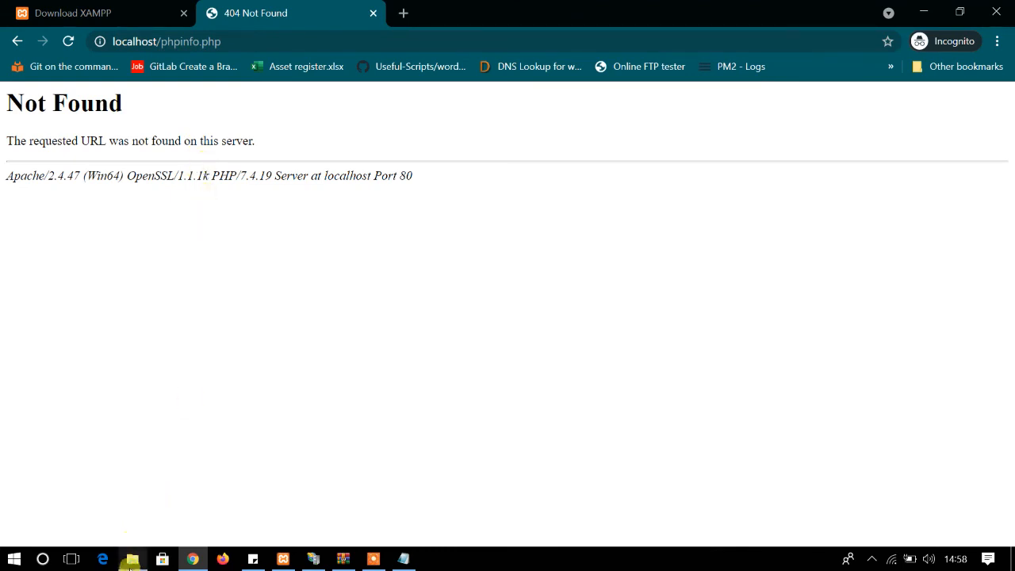
# Return to the htdocs folder, check the code in phpinfo.php, and close the file
pyautogui.click(132, 559)
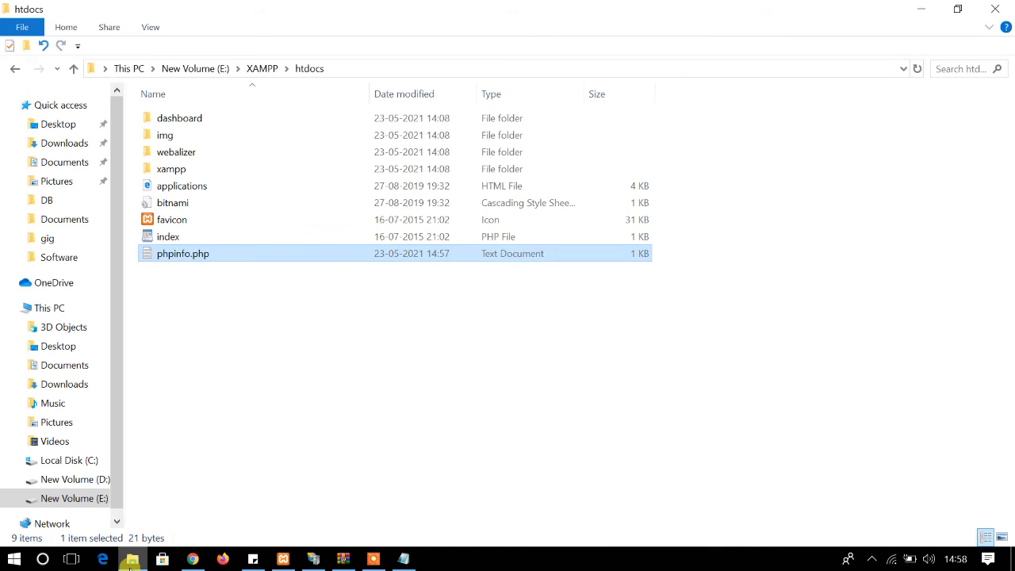
pyautogui.doubleClick(230, 251)
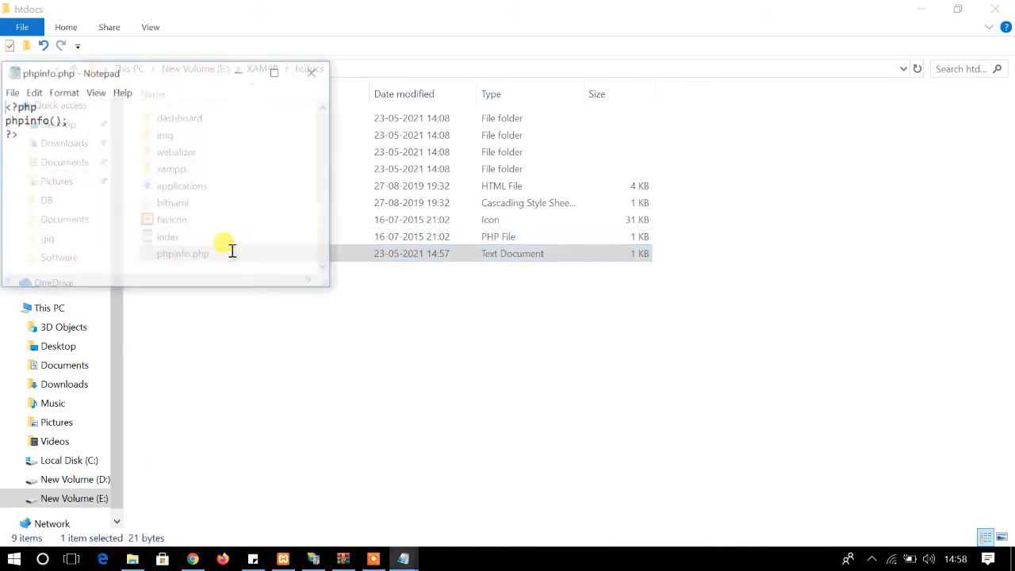
pyautogui.click(308, 76)
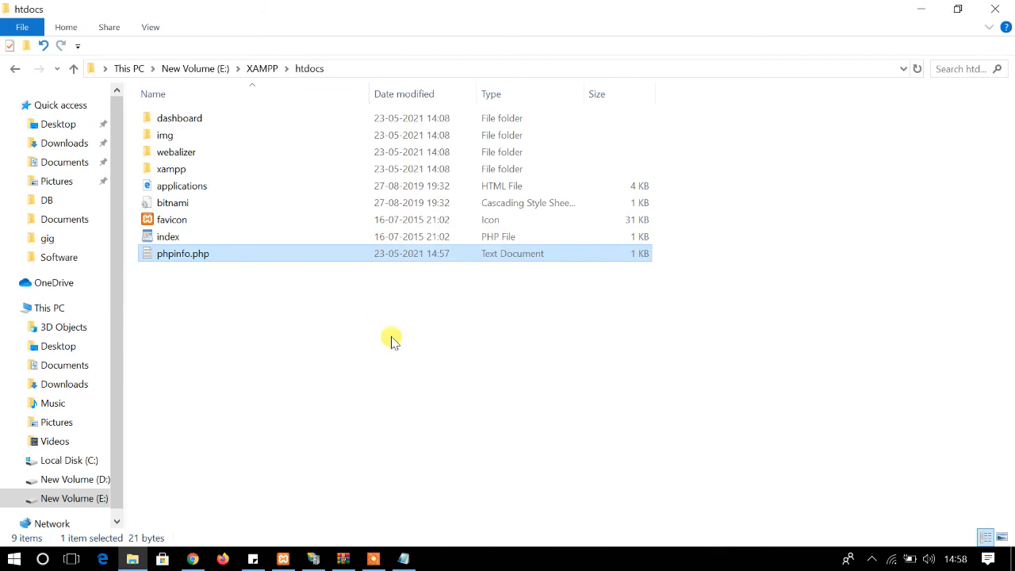
pyautogui.click(283, 560)
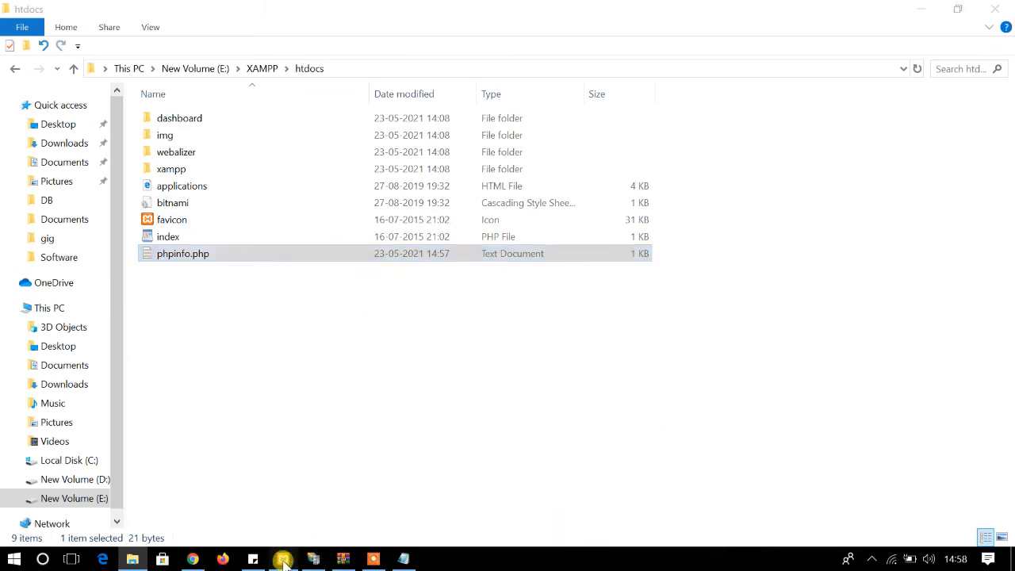
pyautogui.click(283, 560)
pyautogui.click(373, 560)
pyautogui.click(664, 542)
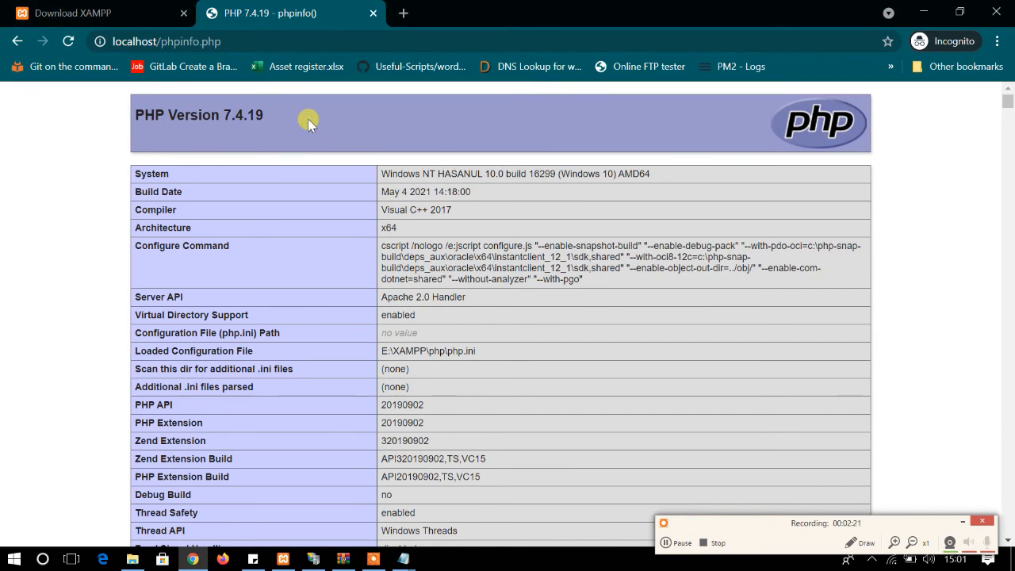
# Examine the PHP version at the start of the phpinfo page and the default timezone settings in its date section
pyautogui.moveTo(1010, 106); pyautogui.dragTo(1009, 103)
pyautogui.moveTo(238, 116); pyautogui.dragTo(117, 133)
pyautogui.click(337, 155)
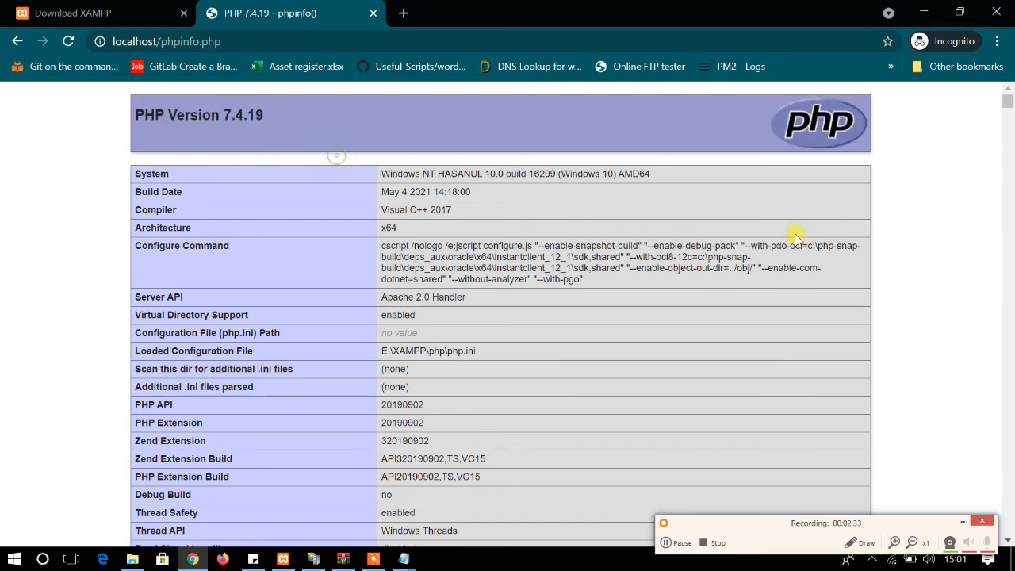
pyautogui.moveTo(1011, 114); pyautogui.dragTo(988, 235)
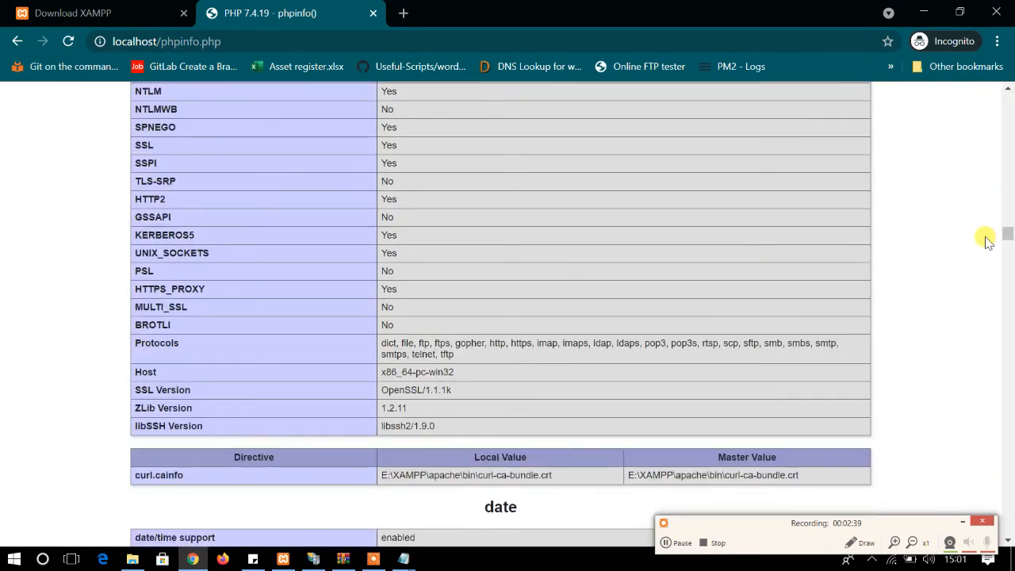
pyautogui.moveTo(1004, 234); pyautogui.dragTo(1006, 246)
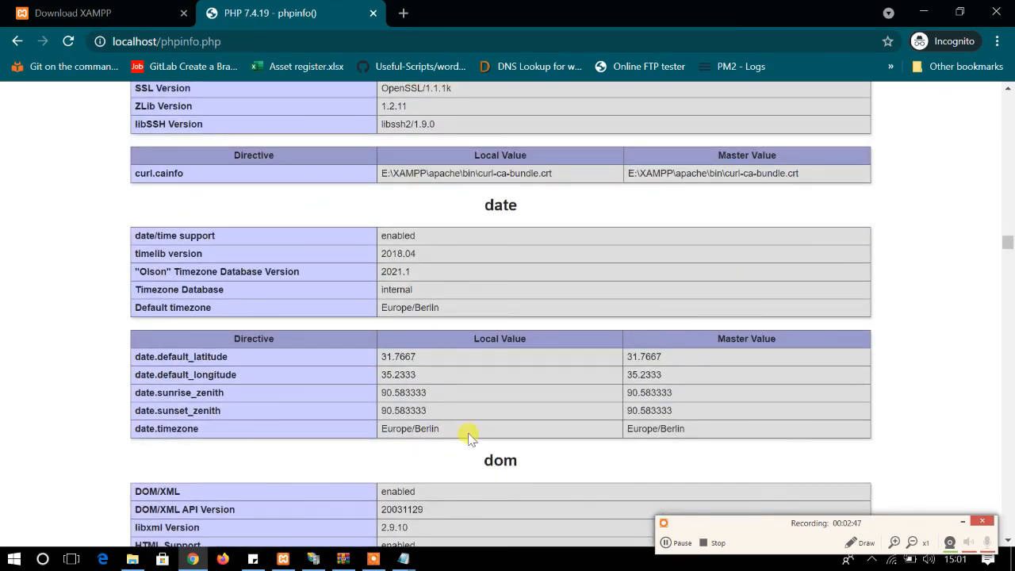
# Switch to the XAMPP Control Panel, open php.ini from Apache's configuration files, check the extension list around the sodium line, and close the file
pyautogui.click(282, 559)
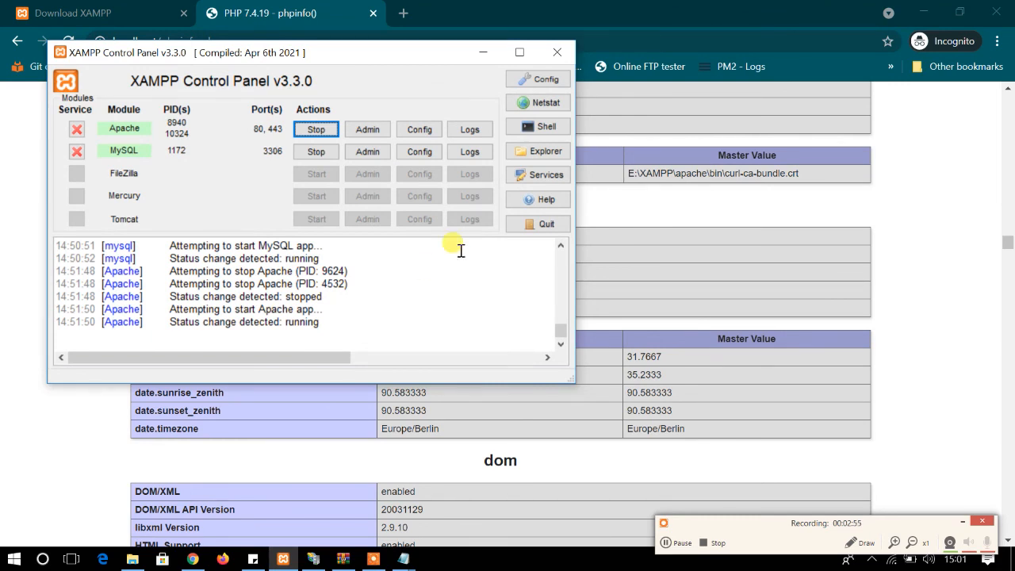
pyautogui.click(432, 135)
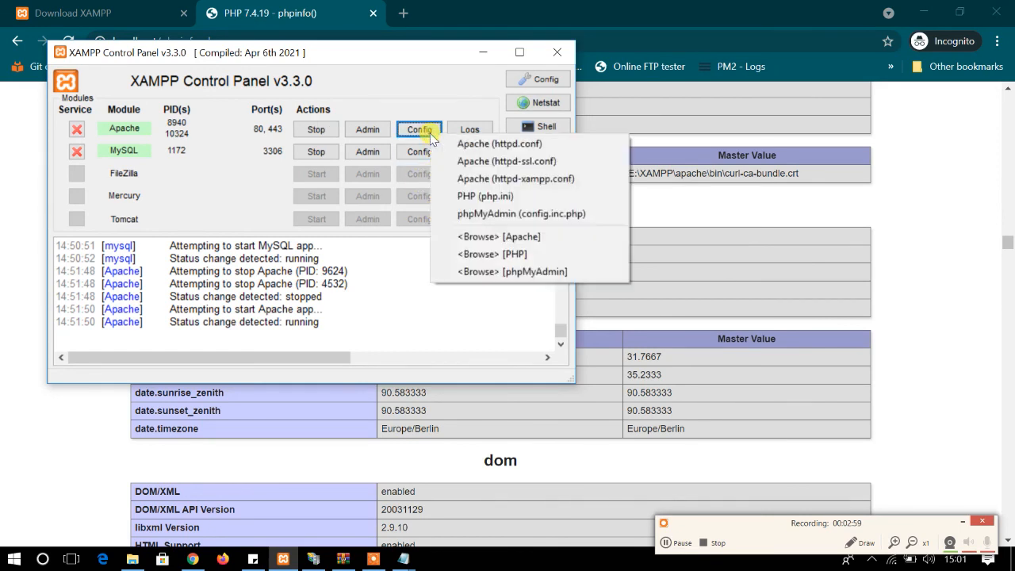
pyautogui.click(515, 198)
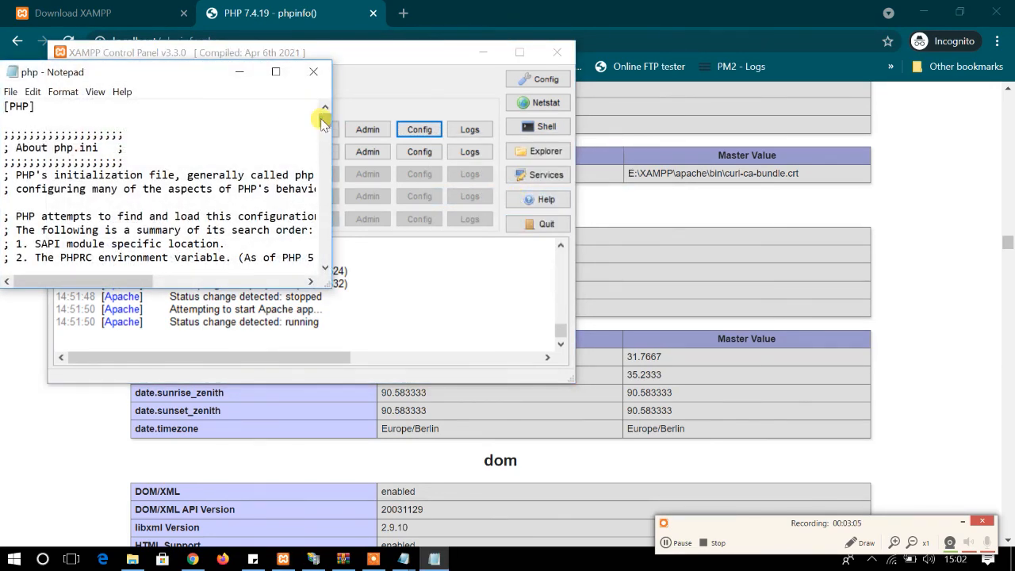
pyautogui.moveTo(323, 118); pyautogui.dragTo(325, 135)
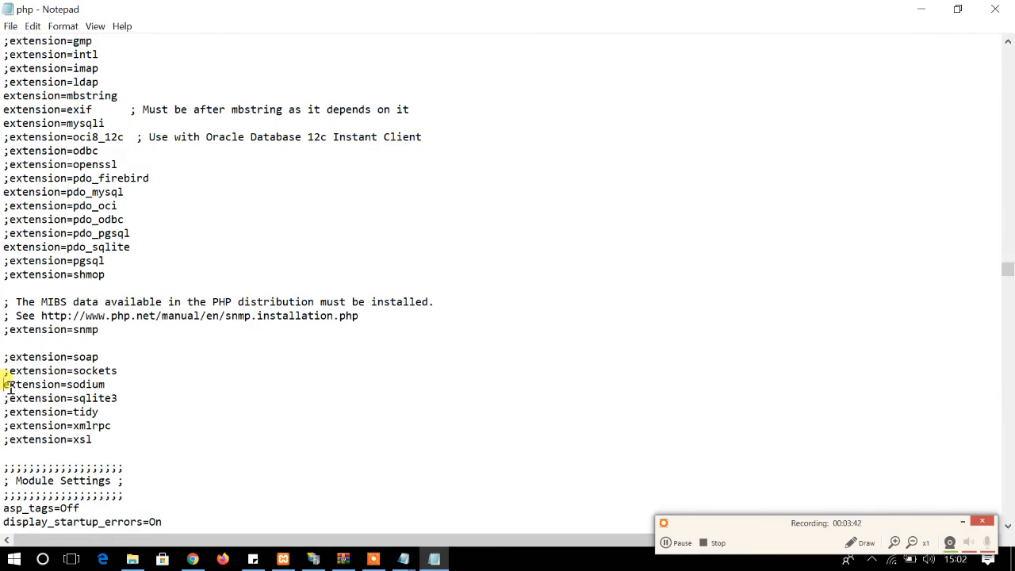
pyautogui.click(996, 8)
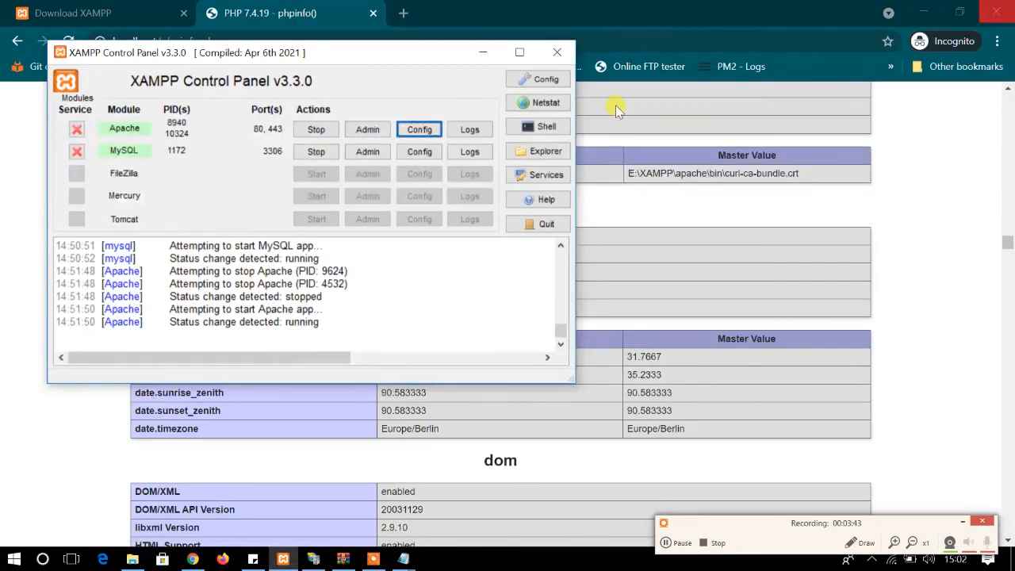
# Return to Chrome, reload the phpinfo page, and look through the module sections from date to ftp
pyautogui.click(294, 14)
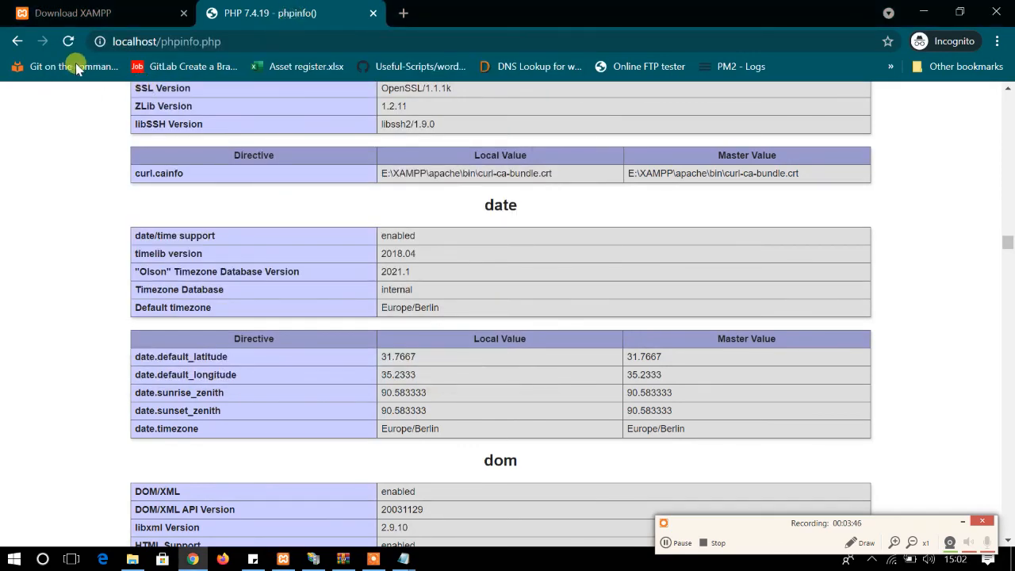
pyautogui.click(68, 41)
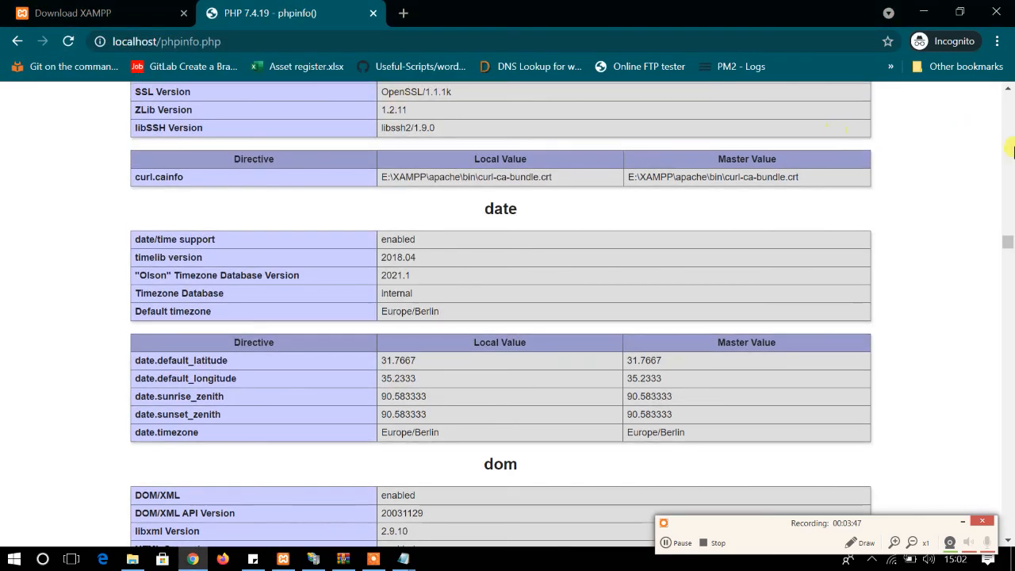
pyautogui.click(1009, 260)
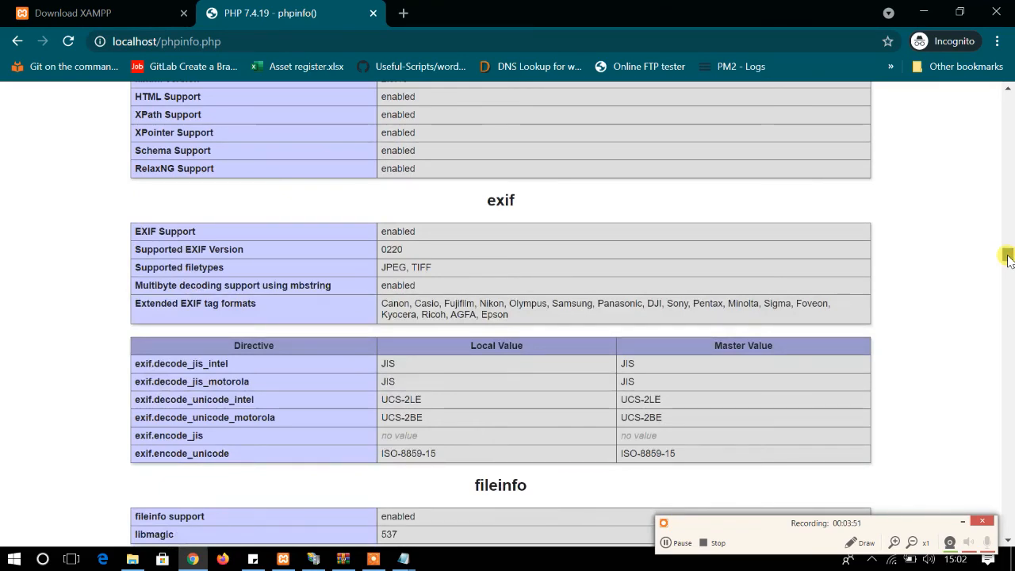
pyautogui.scroll(-3, 1009, 262)
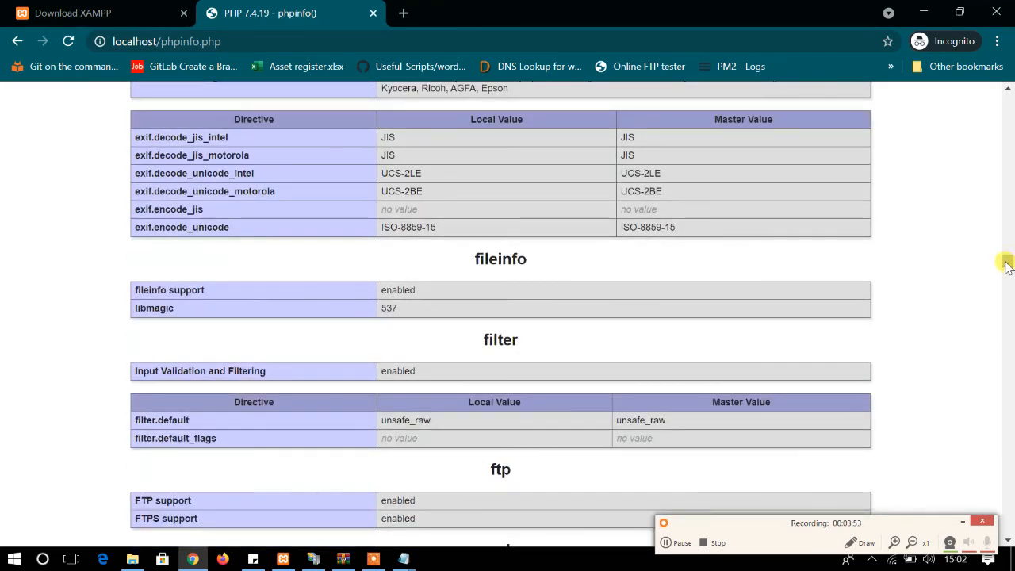
pyautogui.click(710, 544)
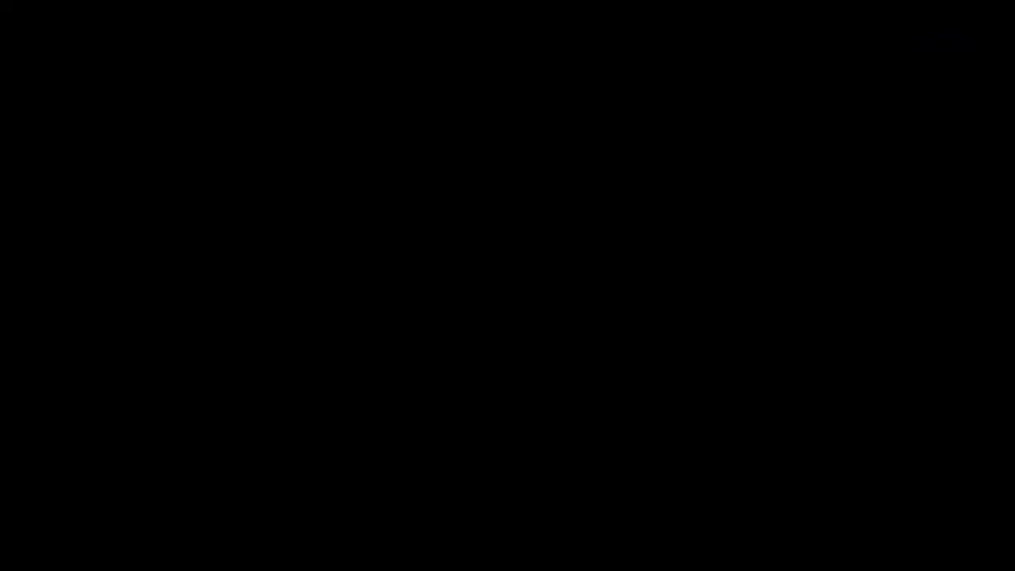